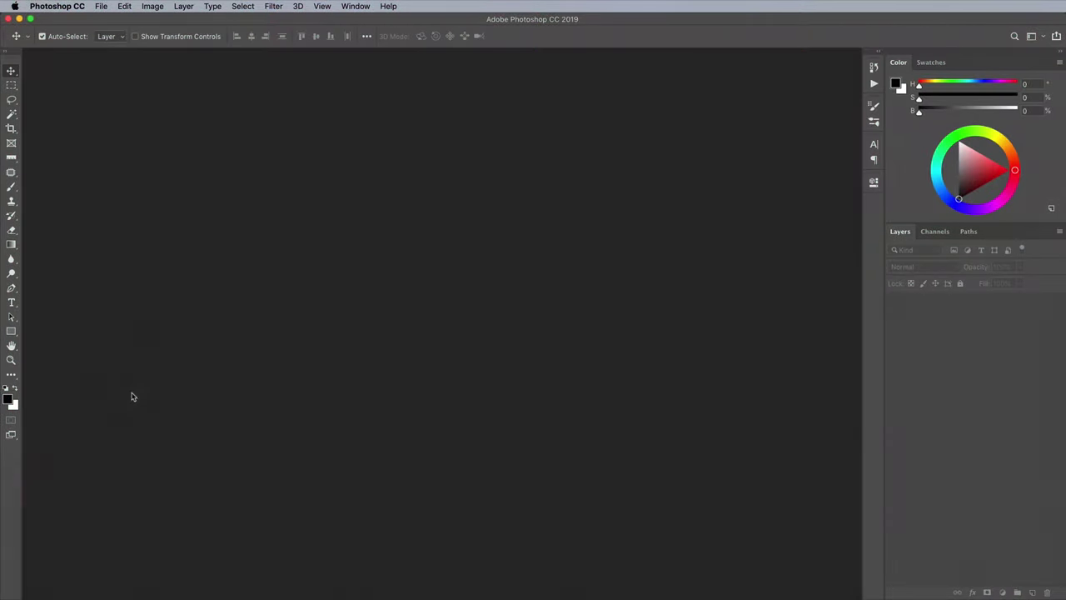
- Create a 3000 × 3000 px, 72 ppi document with a white background and zoom in
click(101, 7)
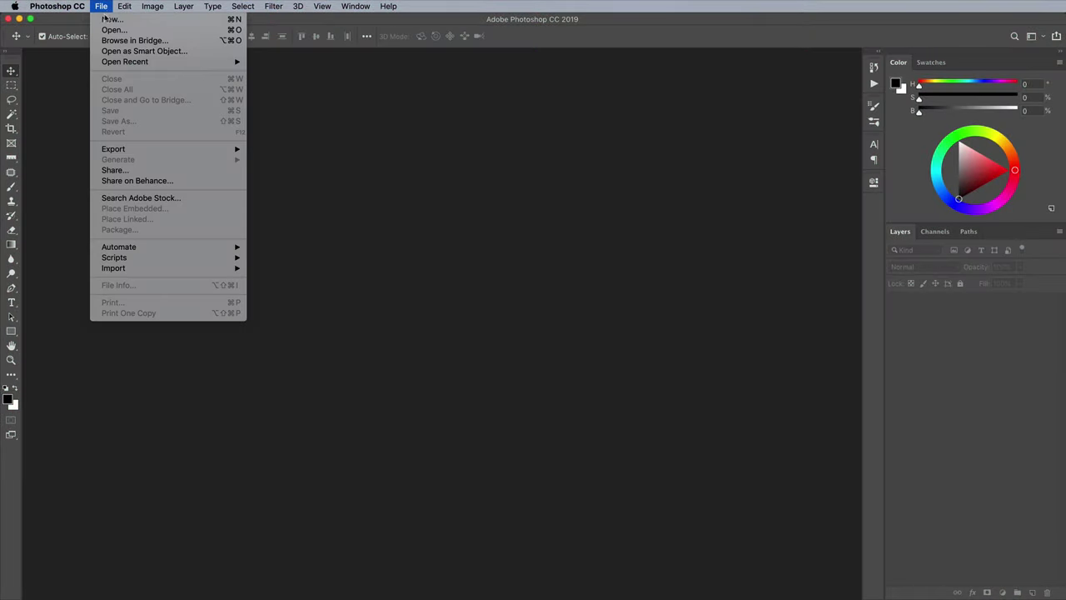
click(106, 20)
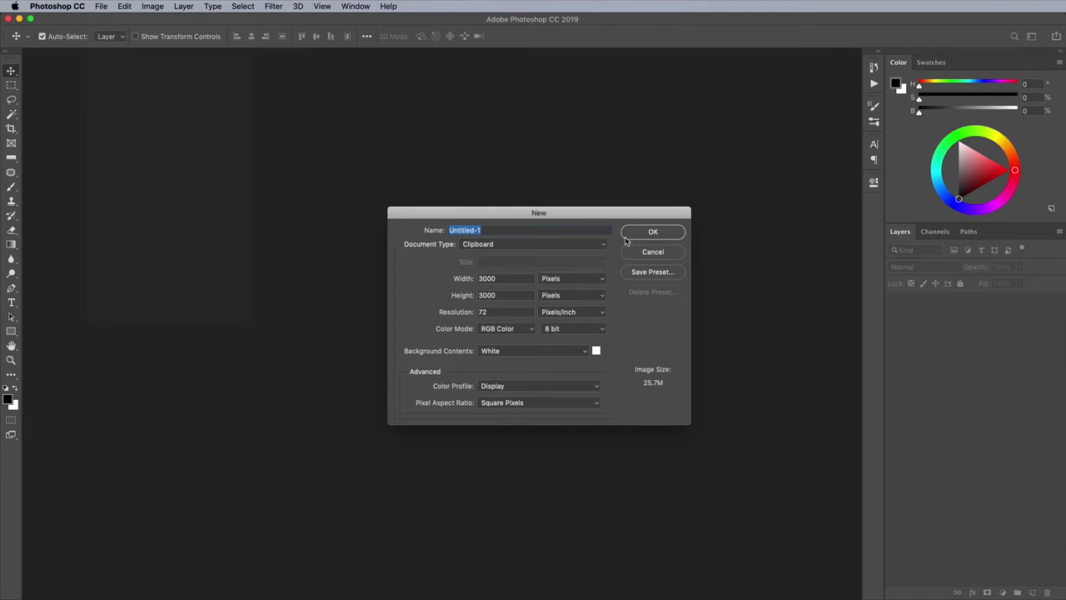
click(630, 237)
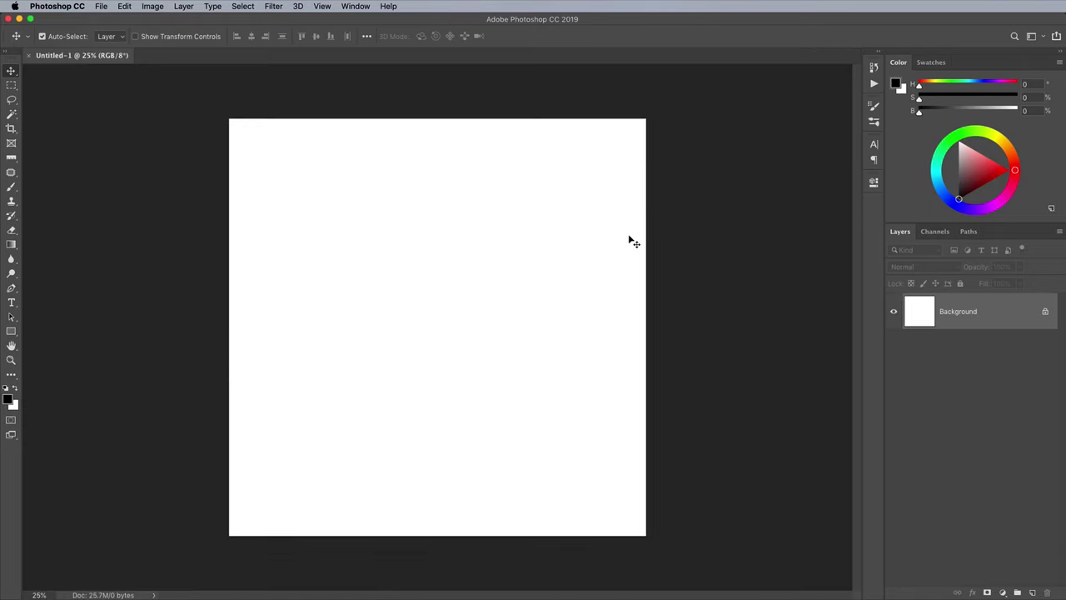
key(super+plus)
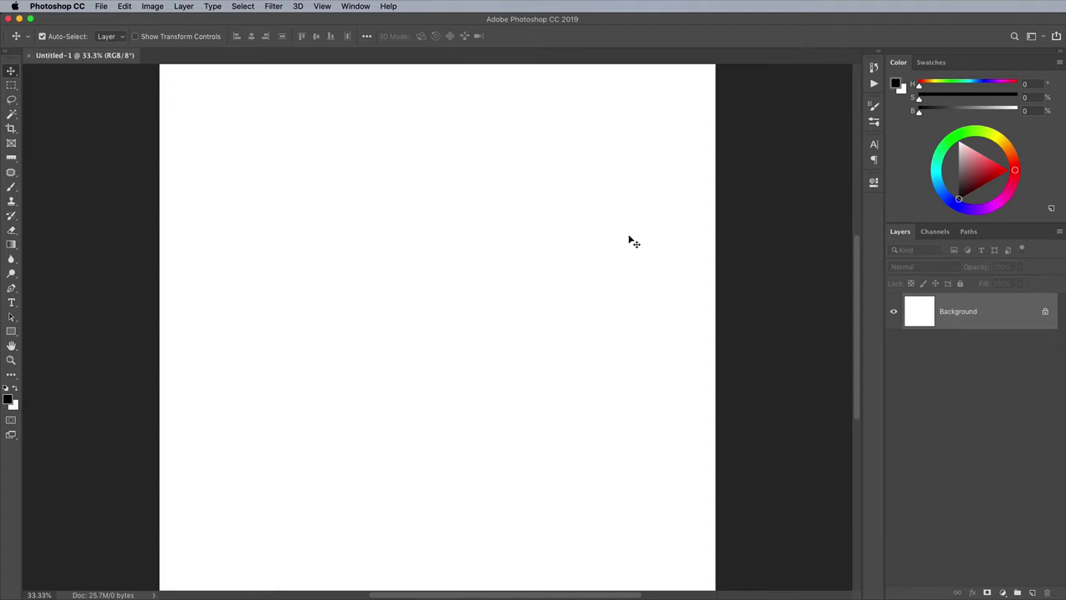
- Add a Solid Color fill layer in dark brown #24180e
click(1003, 593)
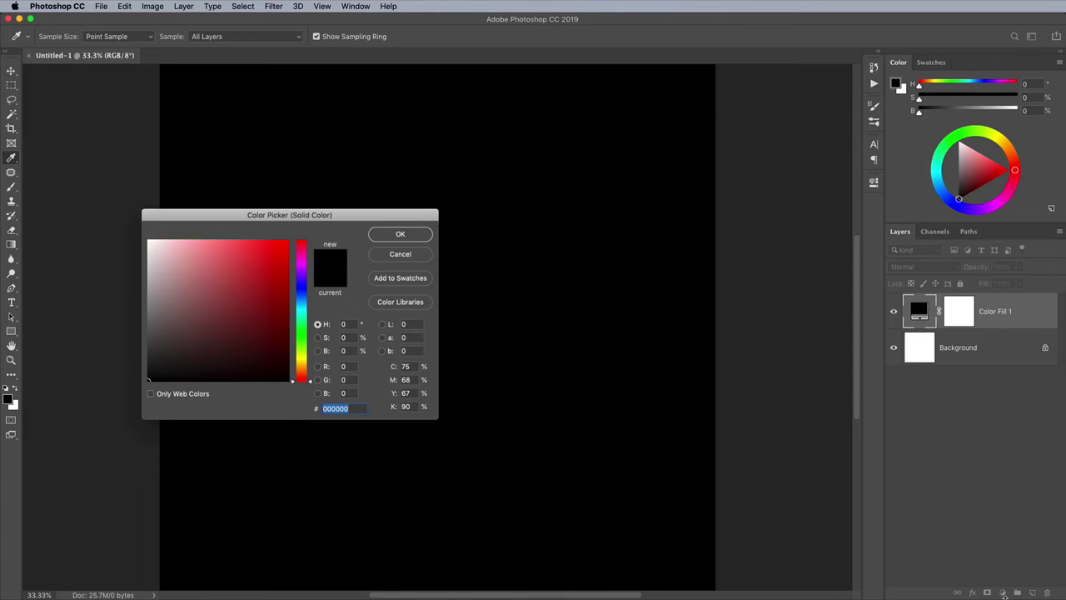
drag(353, 215, 514, 197)
click(385, 335)
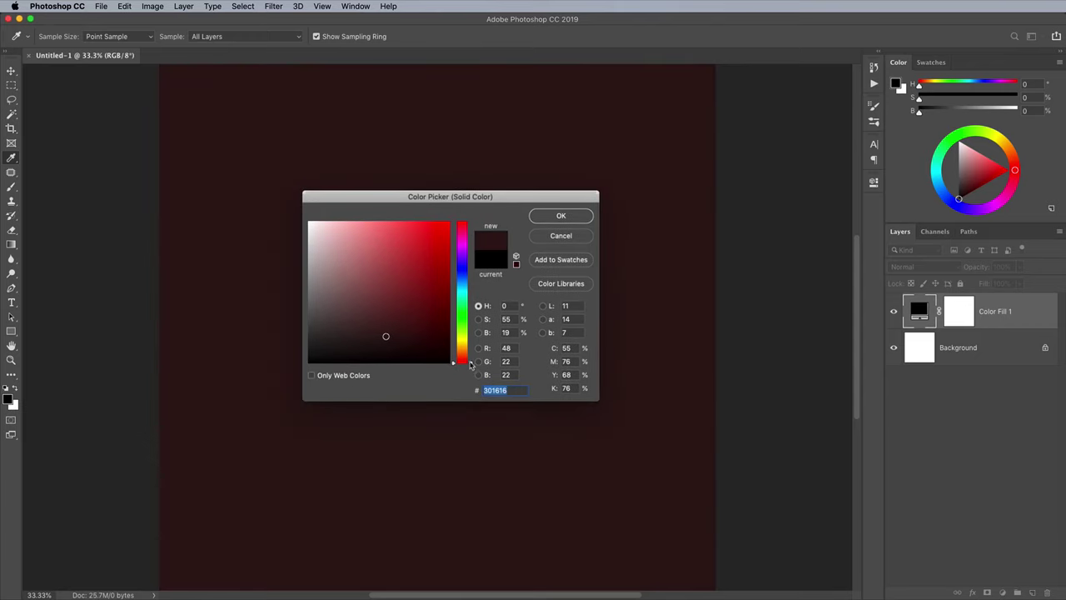
drag(470, 364, 470, 352)
click(393, 342)
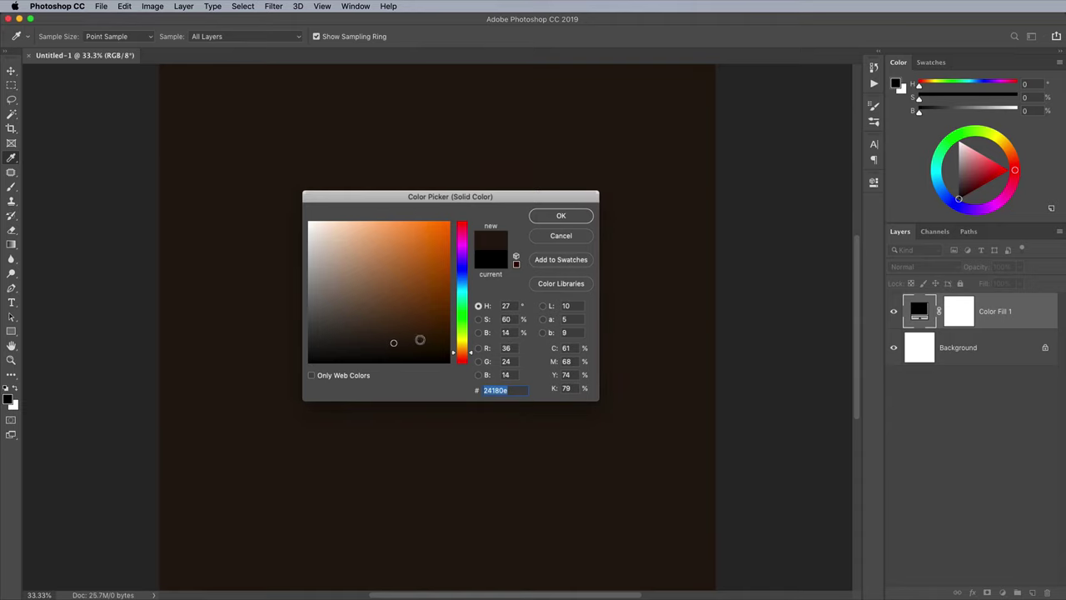
click(553, 219)
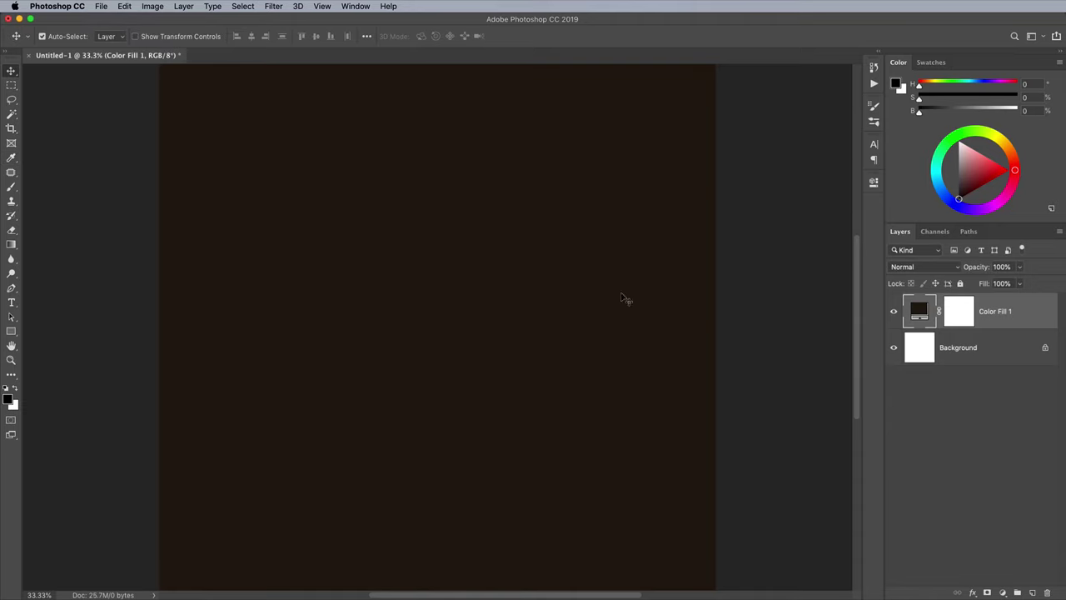
- Add a new empty Layer 1 above the fill and convert it to a smart object
click(1030, 592)
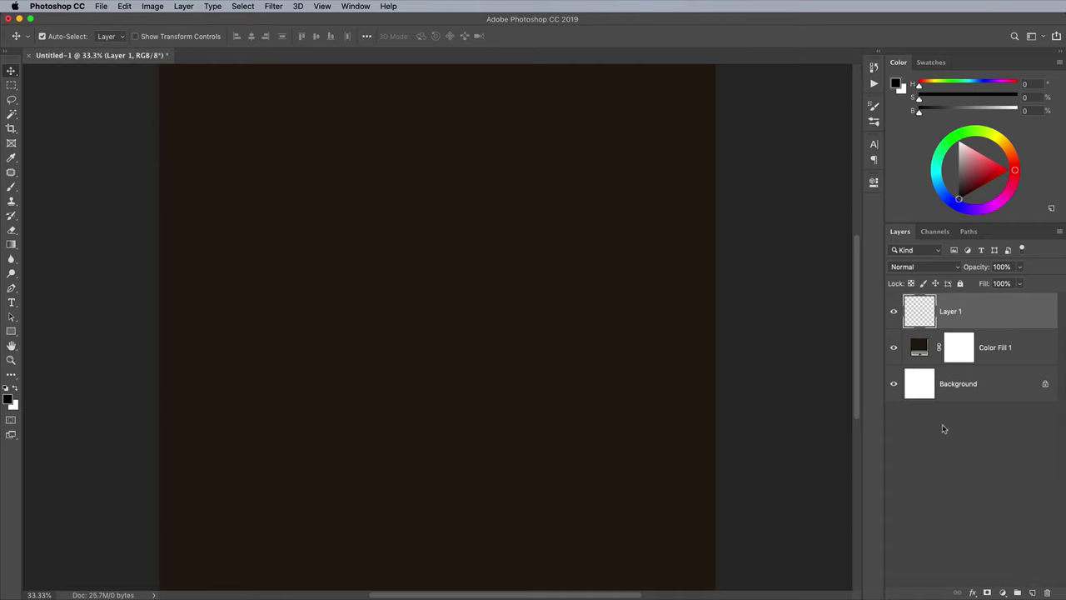
right_click(968, 311)
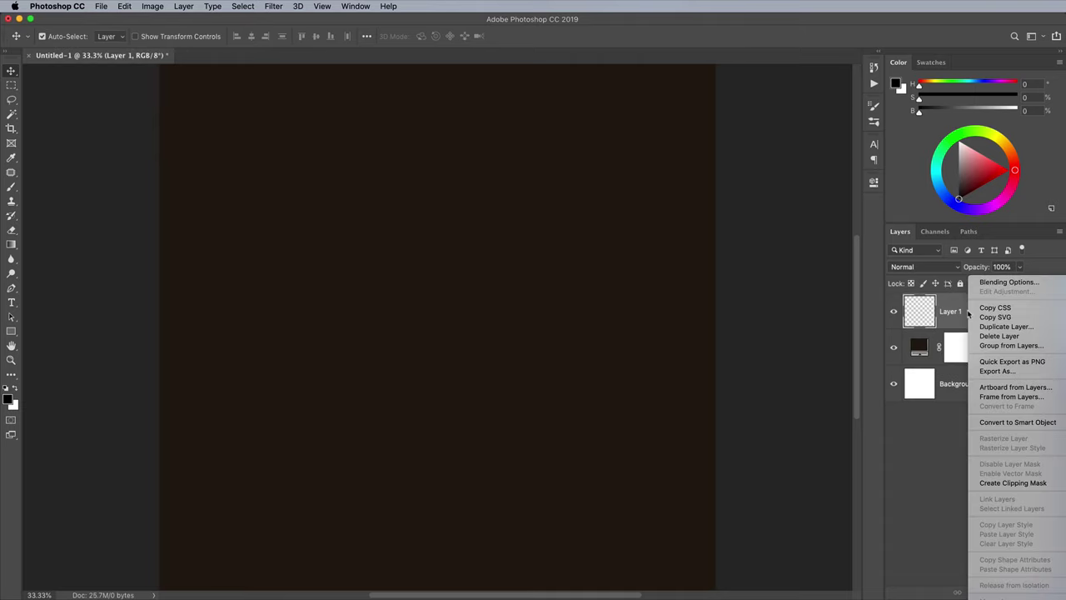
click(990, 421)
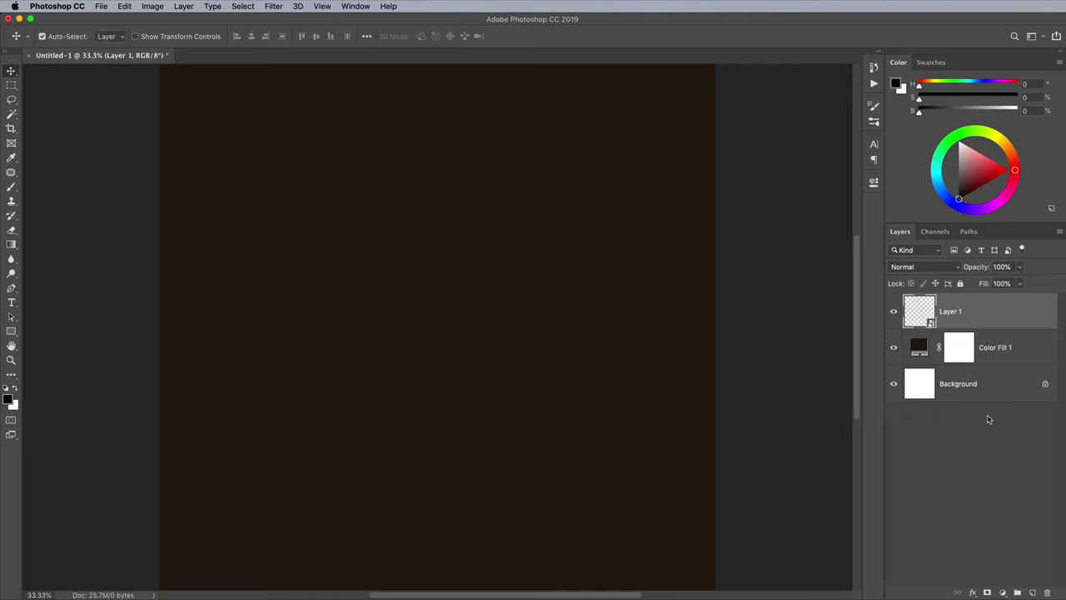
- Apply Render > Clouds and then a Gaussian Blur to Layer 1
click(275, 7)
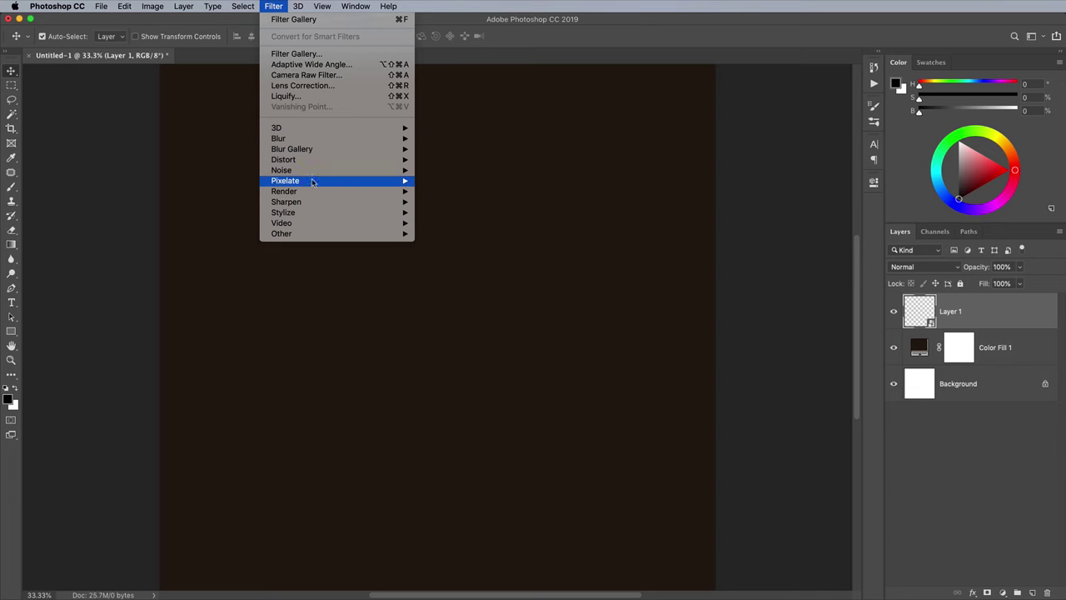
mouse_move(313, 191)
click(443, 230)
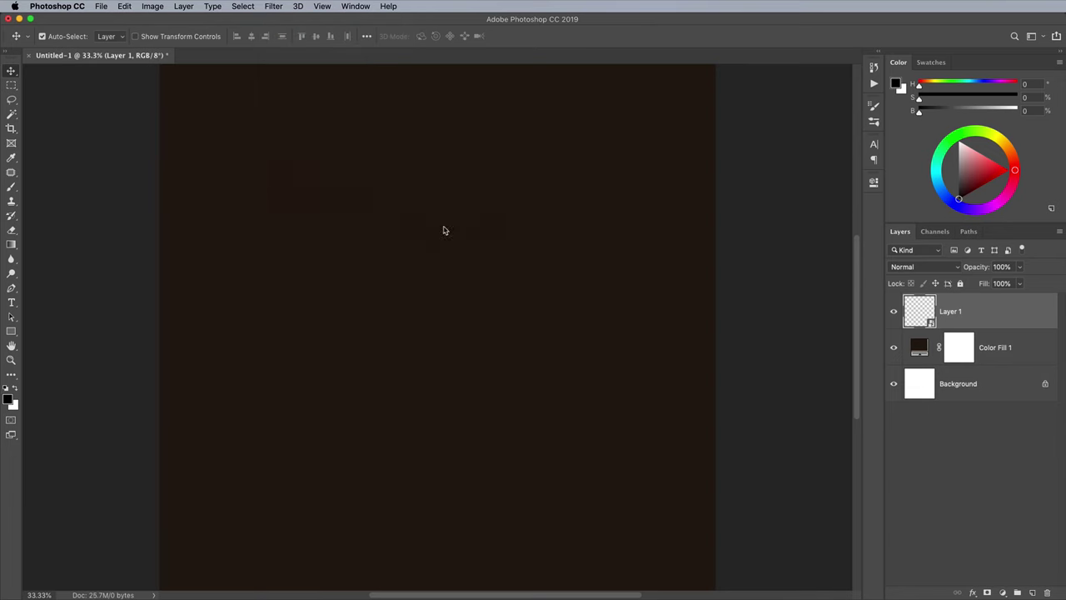
click(273, 7)
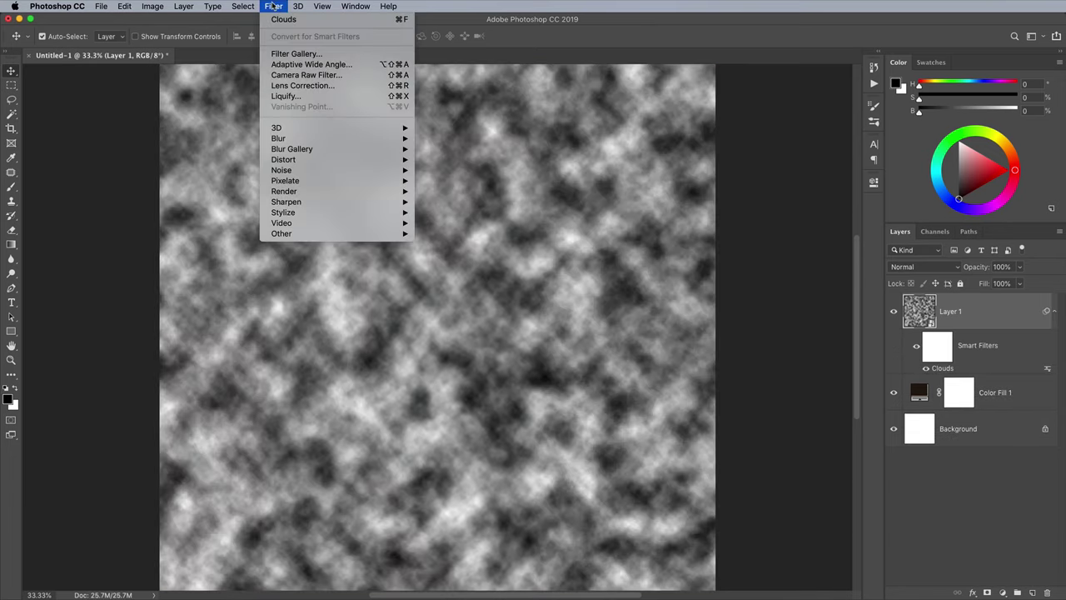
mouse_move(318, 140)
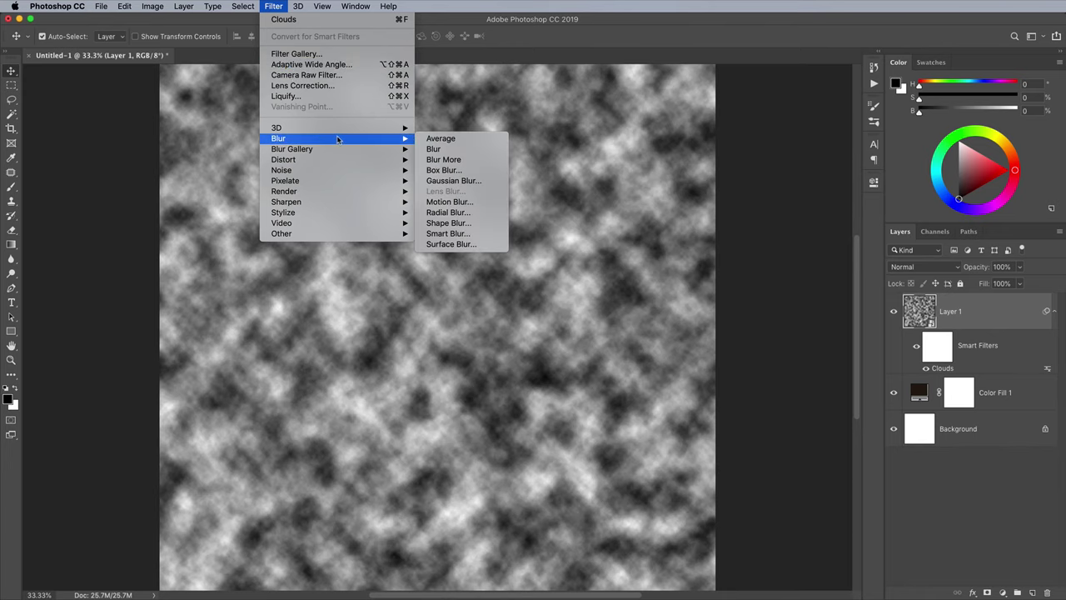
click(443, 180)
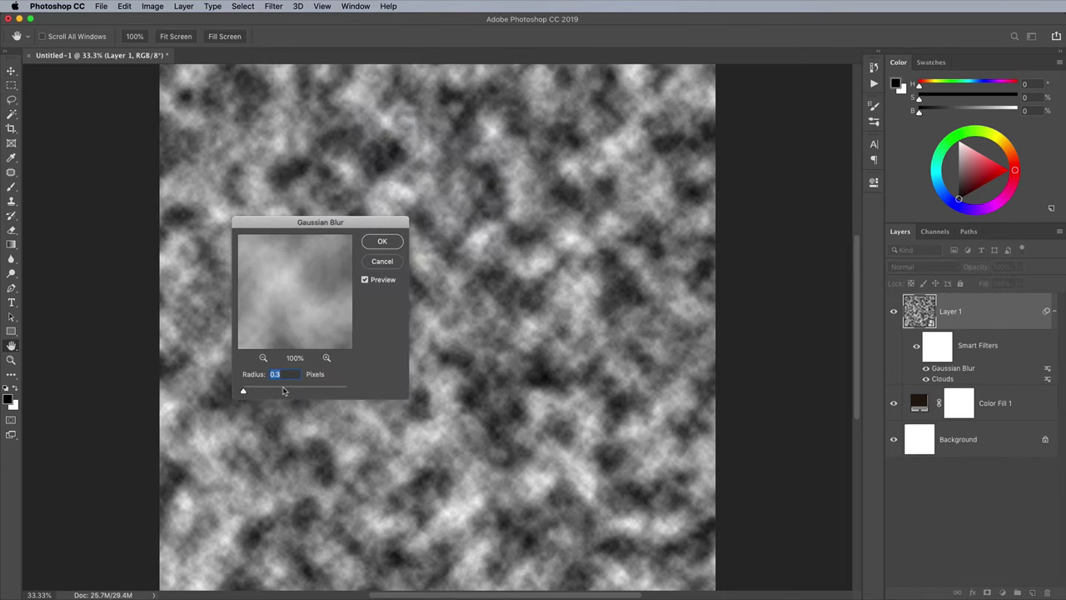
click(382, 242)
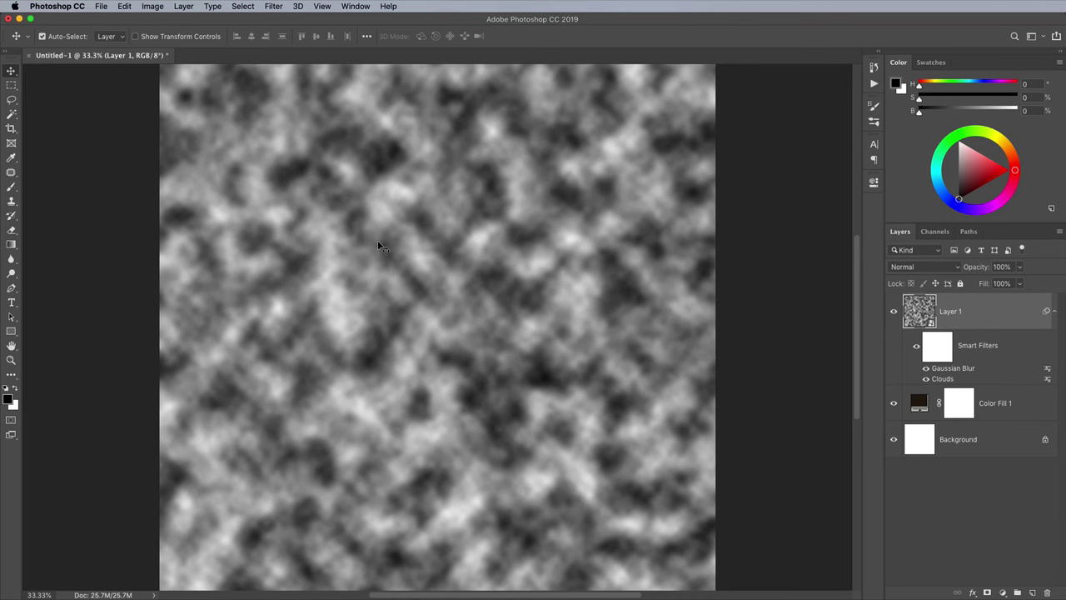
- Apply a Threshold adjustment at level 107 to the blurred clouds
click(152, 7)
mouse_move(167, 36)
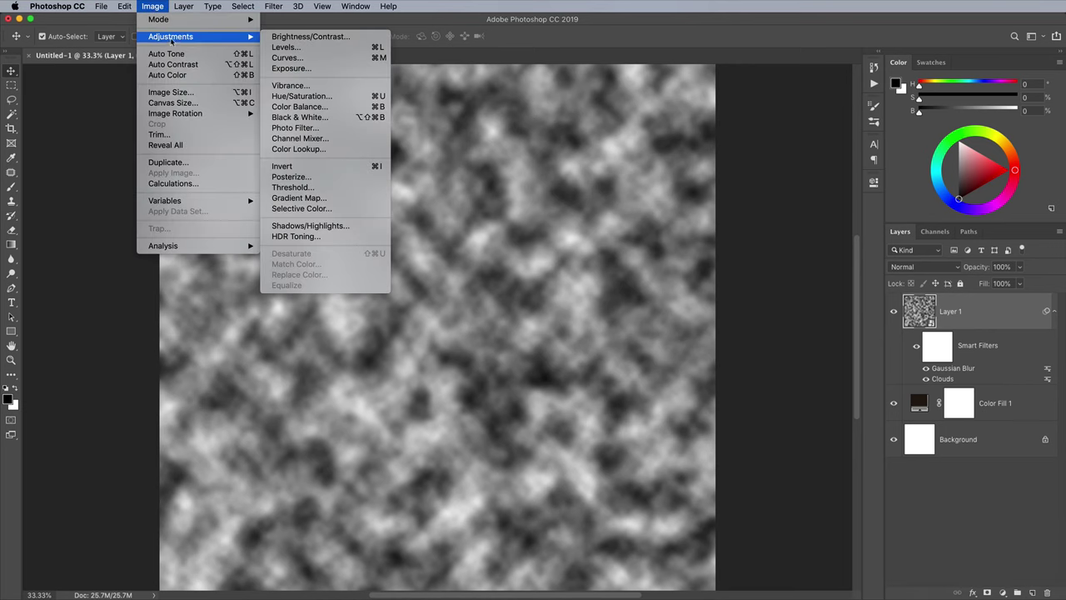
click(311, 189)
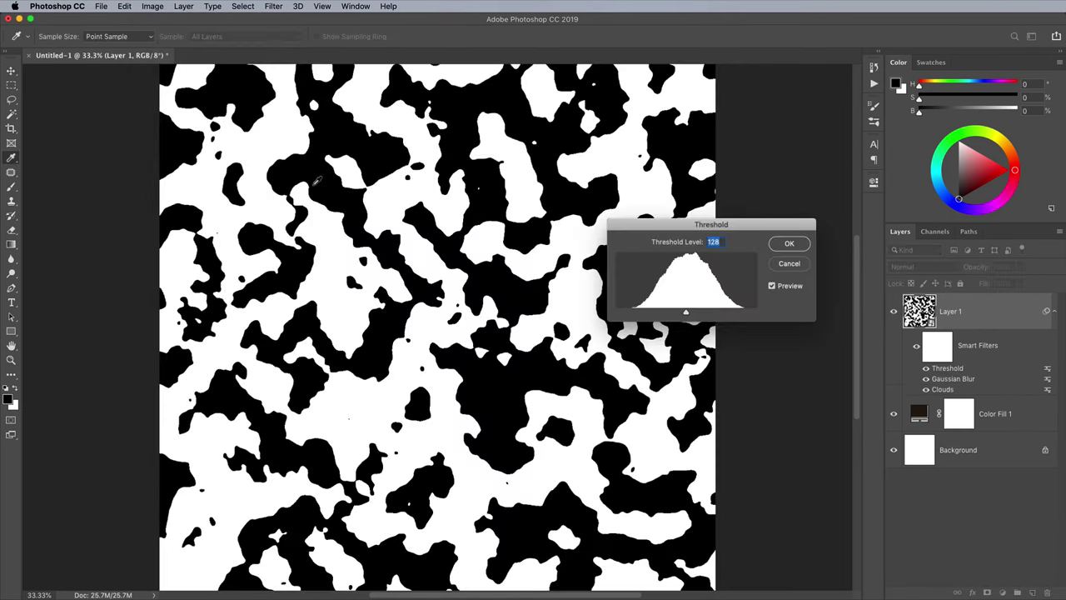
mouse_move(688, 313)
mouse_down()
mouse_move(674, 314)
mouse_move(698, 314)
mouse_move(688, 314)
mouse_up()
click(786, 244)
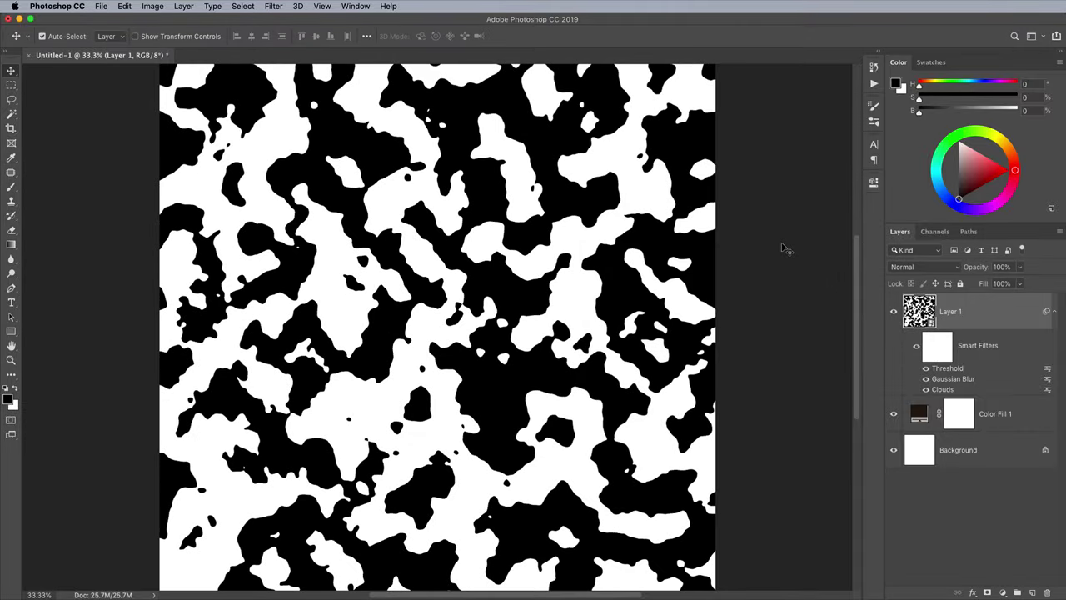
- Raise the Gaussian Blur radius to 36.0 px for larger blobs
double_click(964, 381)
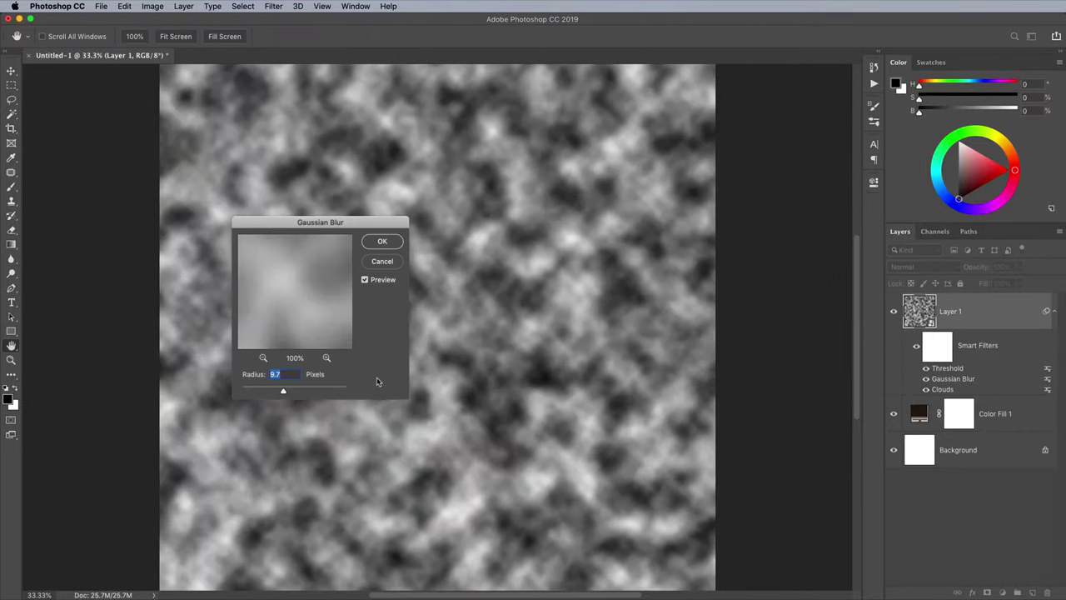
click(307, 391)
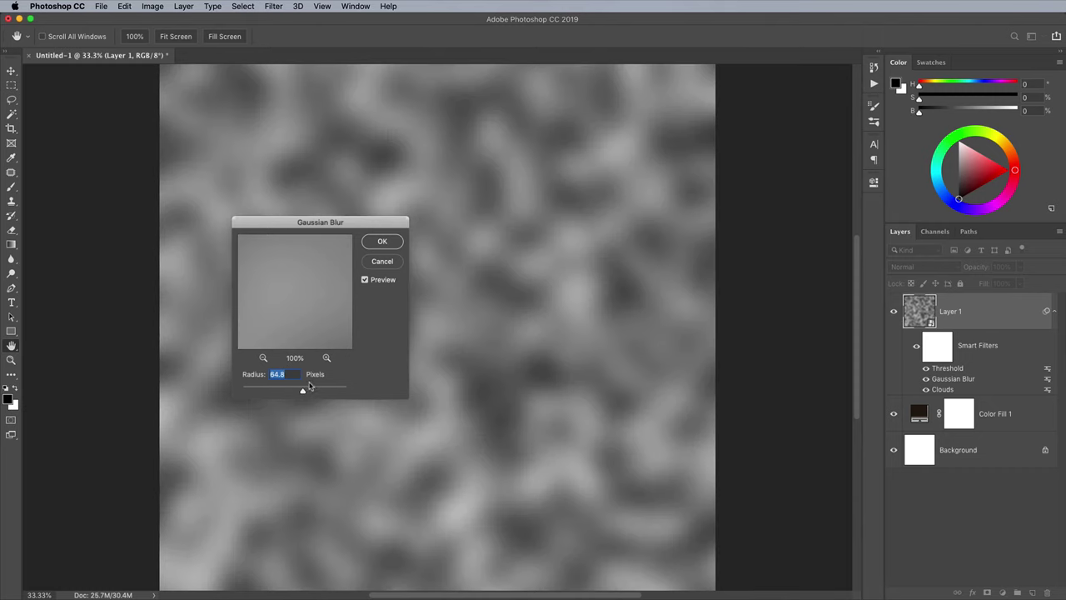
click(383, 241)
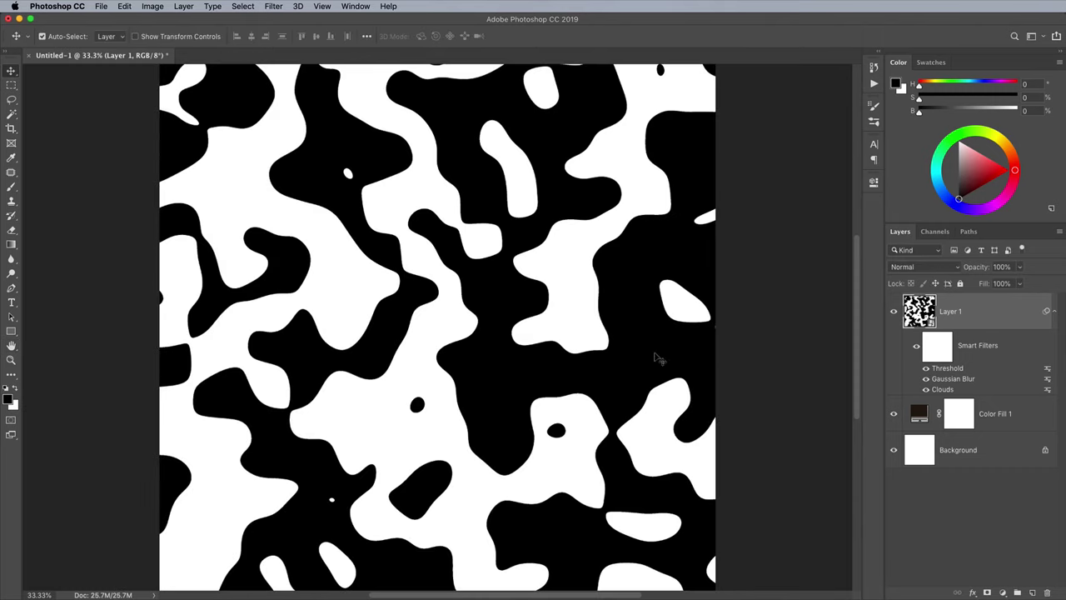
double_click(943, 381)
mouse_move(300, 391)
mouse_down()
mouse_move(284, 392)
mouse_move(293, 391)
mouse_up()
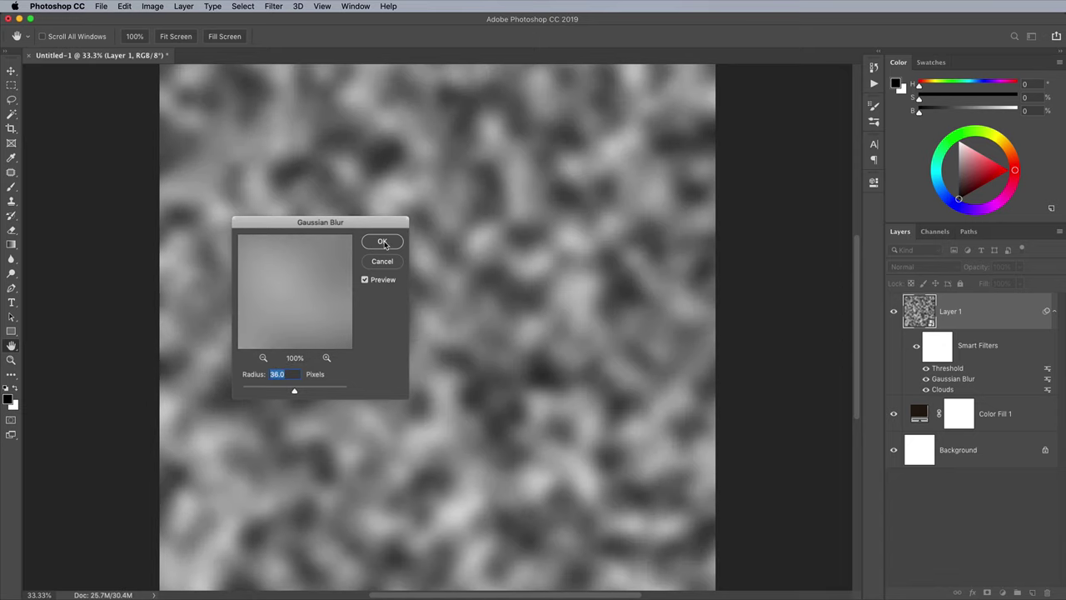
click(382, 242)
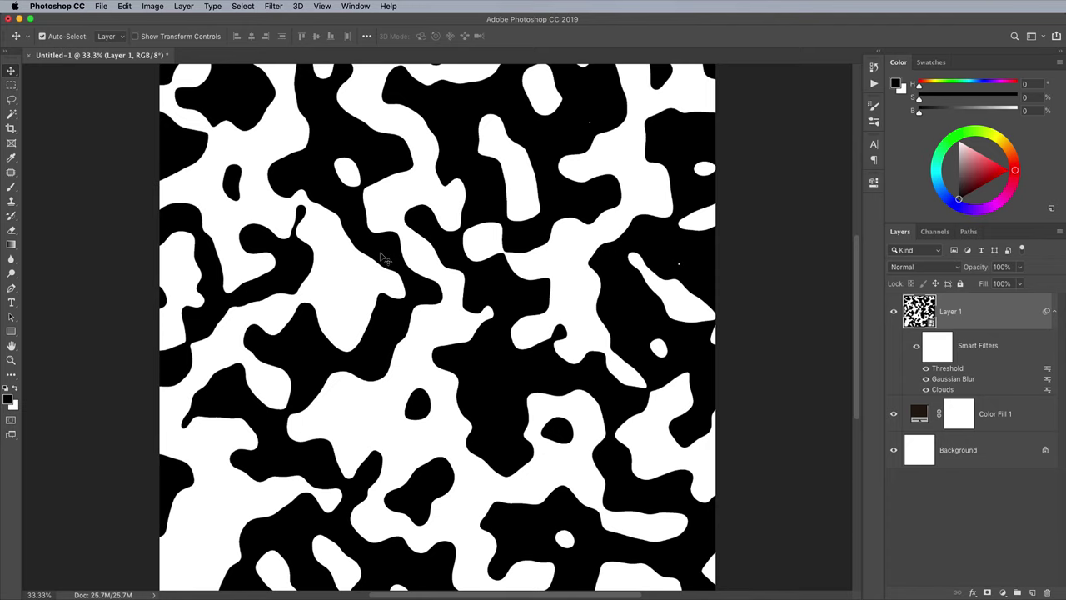
- Adjust Layer 1's blending options so the brown fill shows through the black areas
double_click(986, 313)
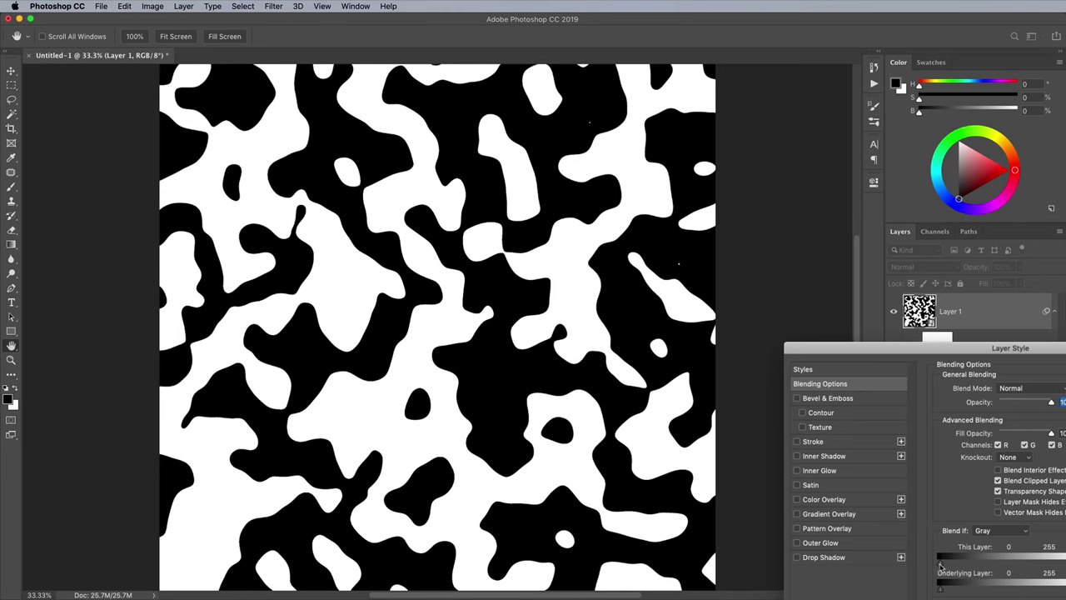
drag(942, 567, 943, 567)
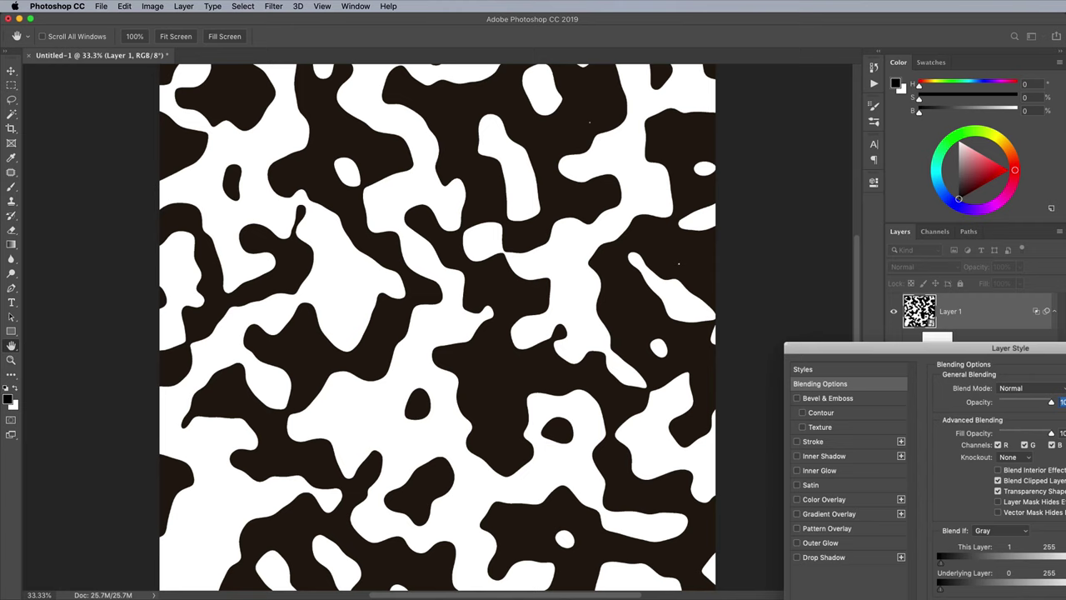
key(Return)
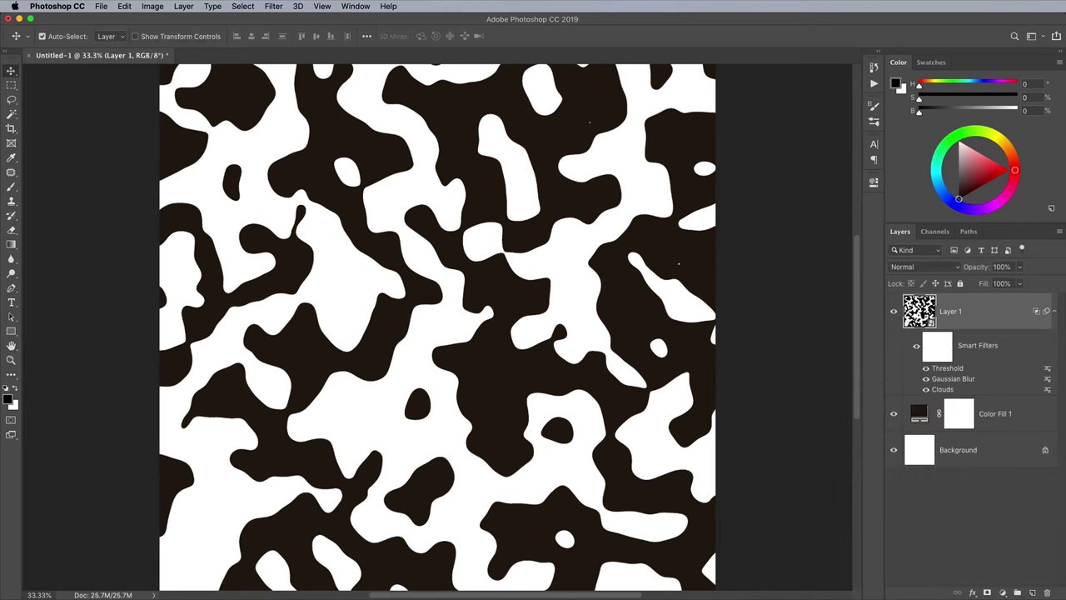
- Add a colorized Hue/Saturation at Hue 83, Saturation +22, Lightness -80 for olive green
click(153, 6)
mouse_move(166, 38)
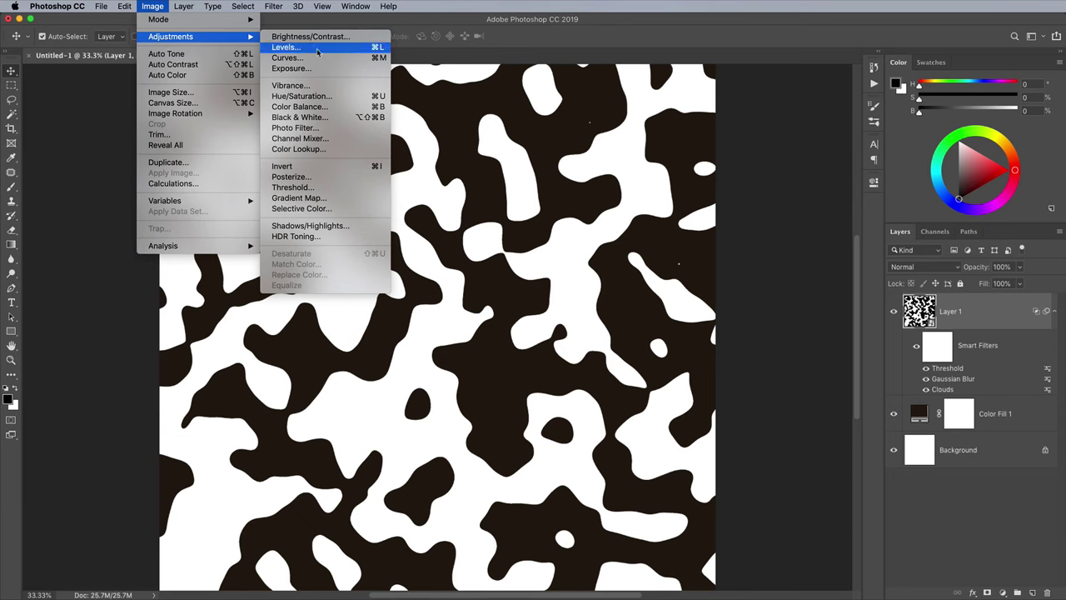
click(311, 98)
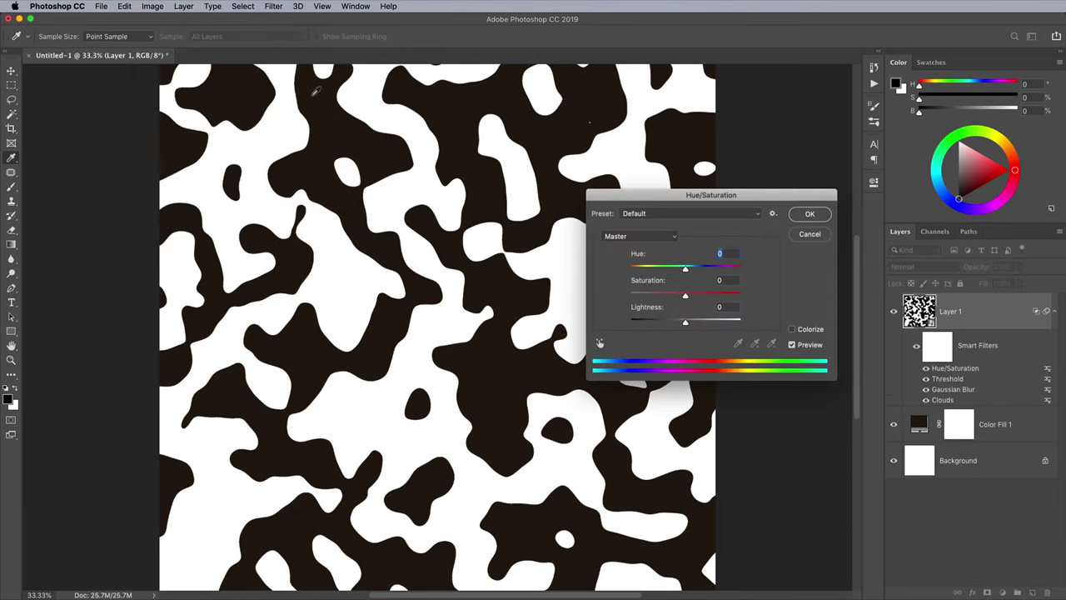
click(792, 329)
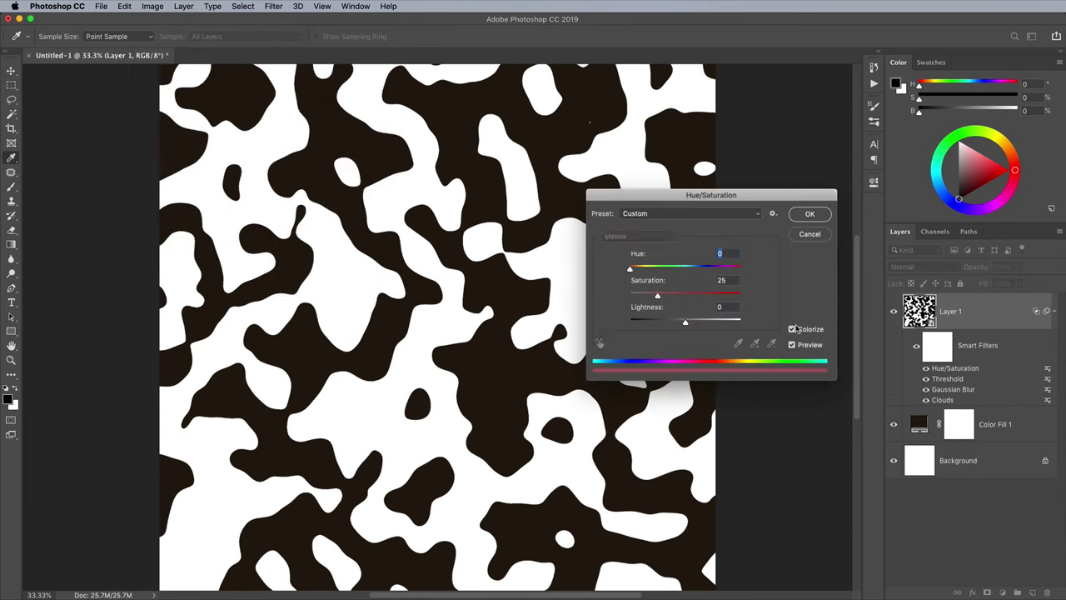
drag(692, 323, 663, 323)
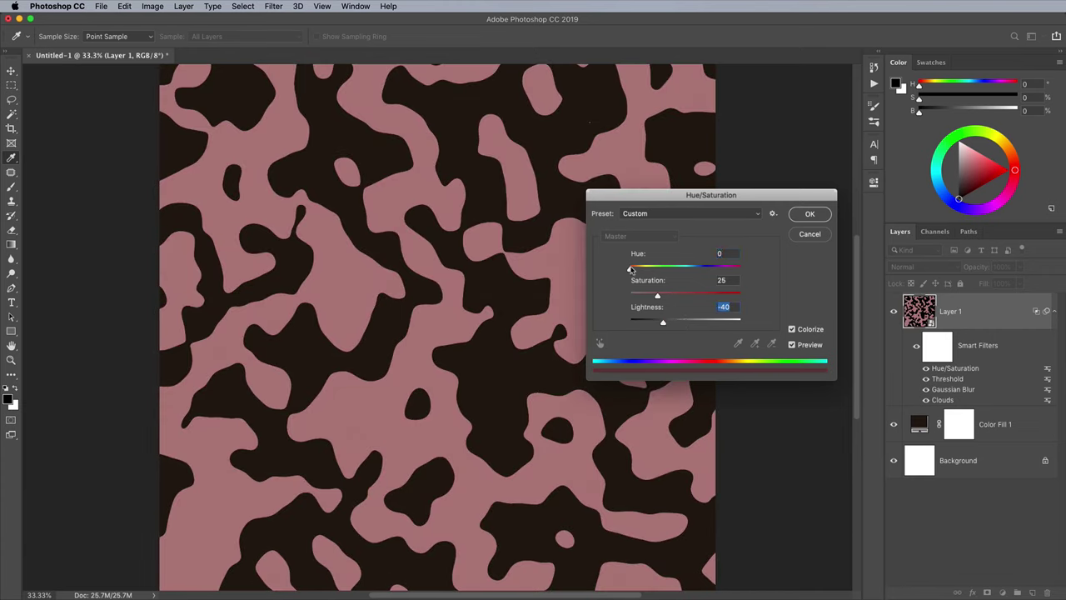
drag(631, 269, 640, 323)
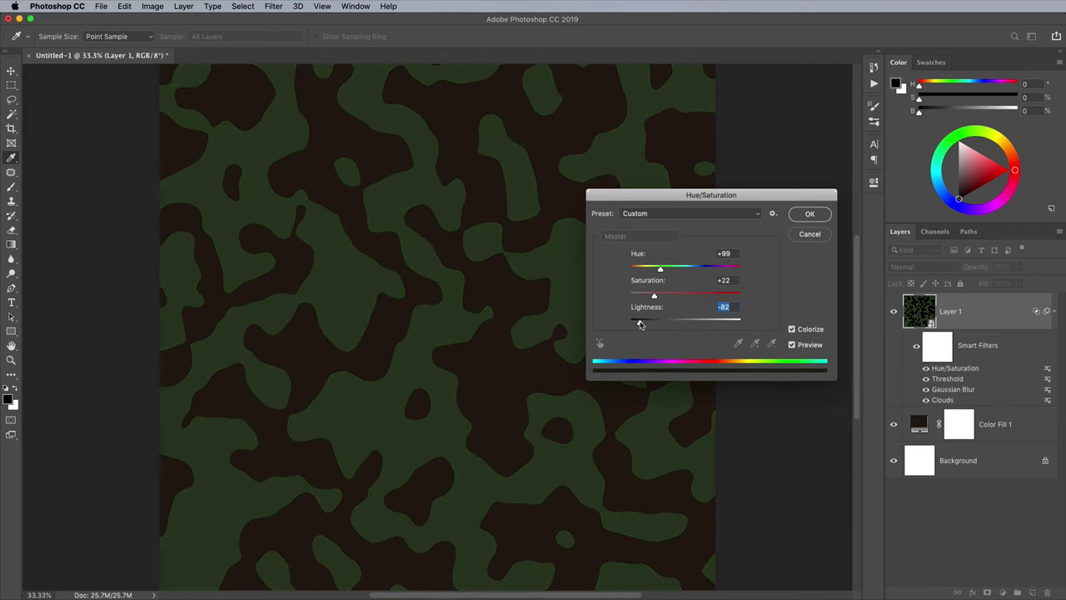
drag(661, 268, 657, 271)
click(806, 215)
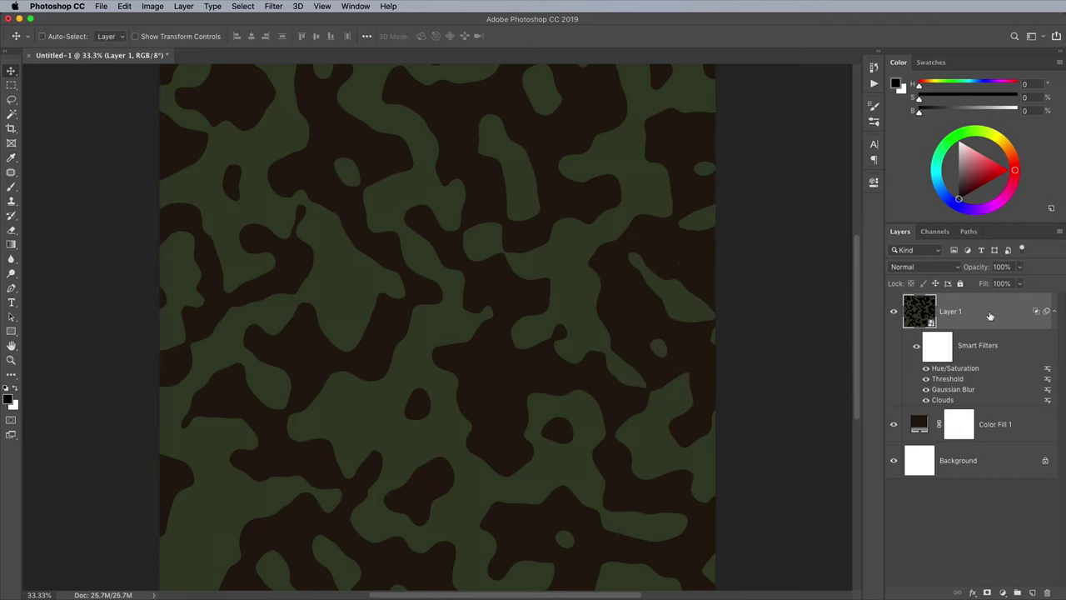
- Duplicate the camo layer and recolour the copy's Hue/Saturation to light tan
key(super+j)
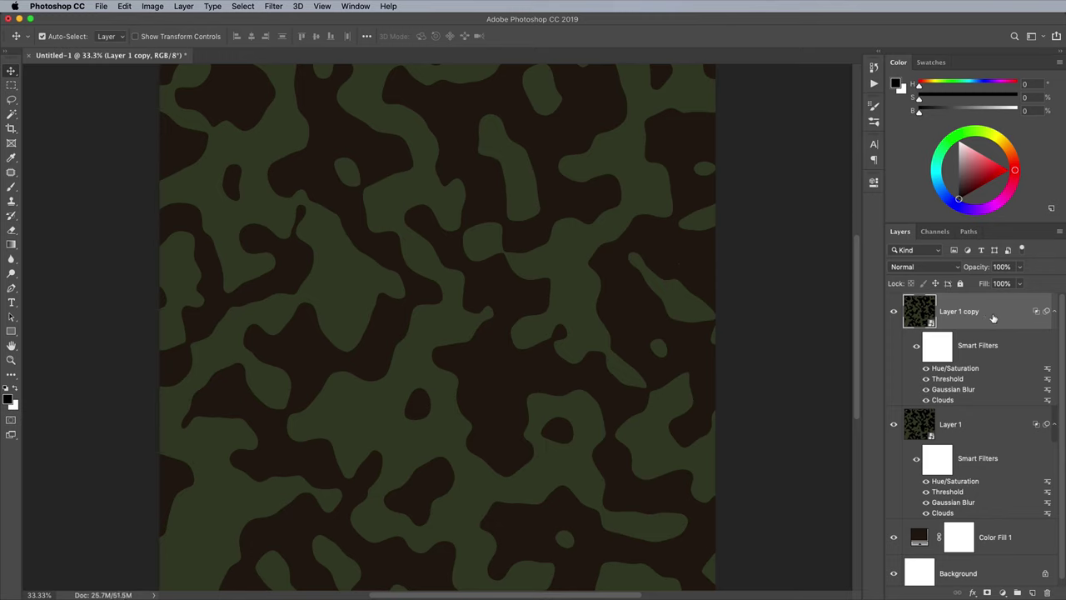
double_click(963, 371)
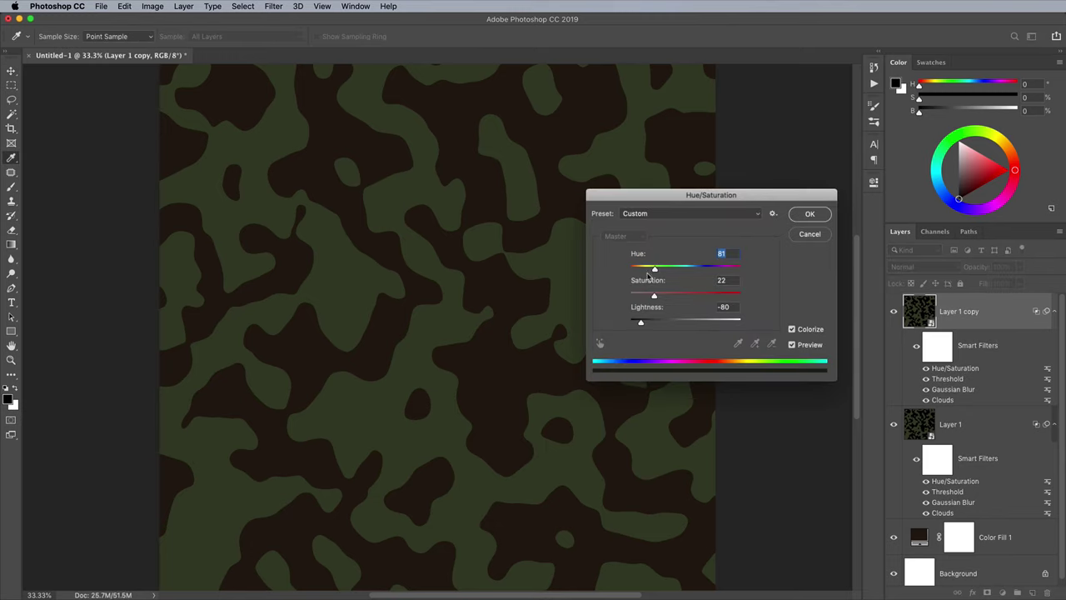
drag(654, 268, 653, 325)
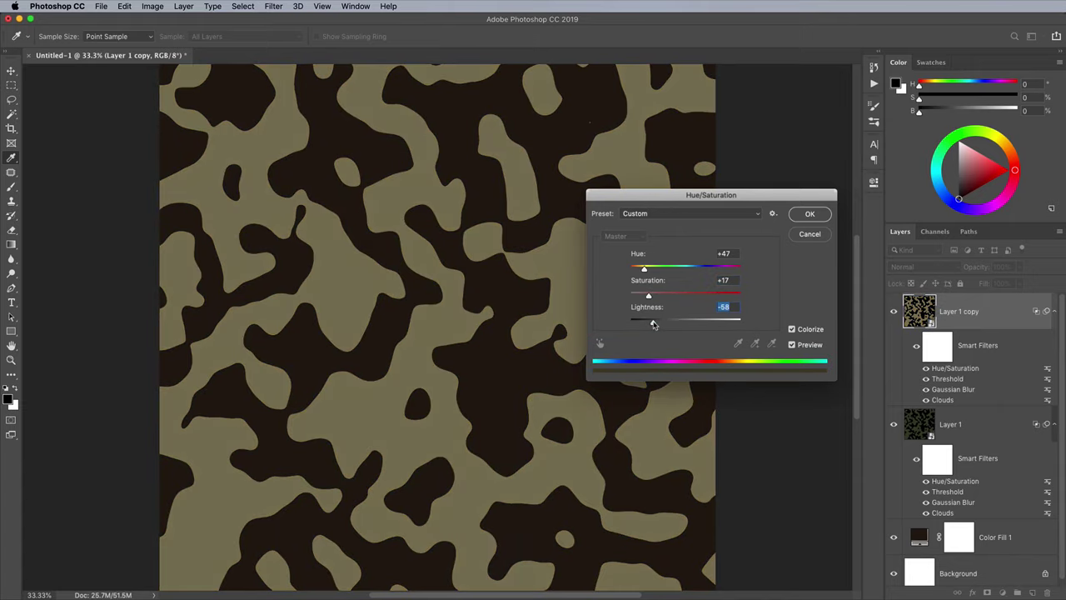
click(810, 214)
- Raise the copy's Threshold to 146 to shrink the blobs
double_click(947, 379)
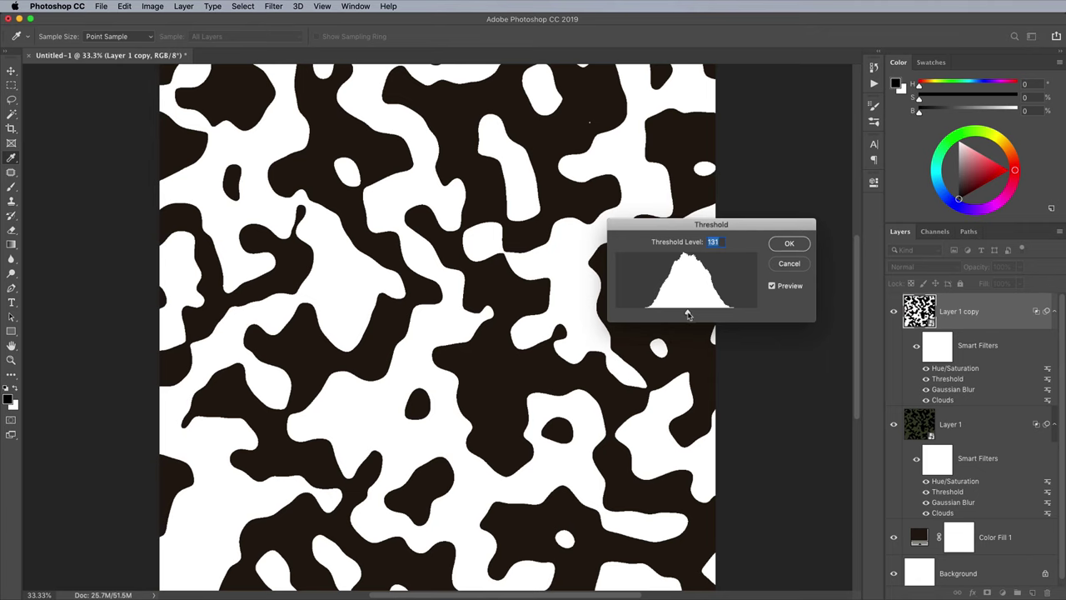
drag(688, 314, 696, 315)
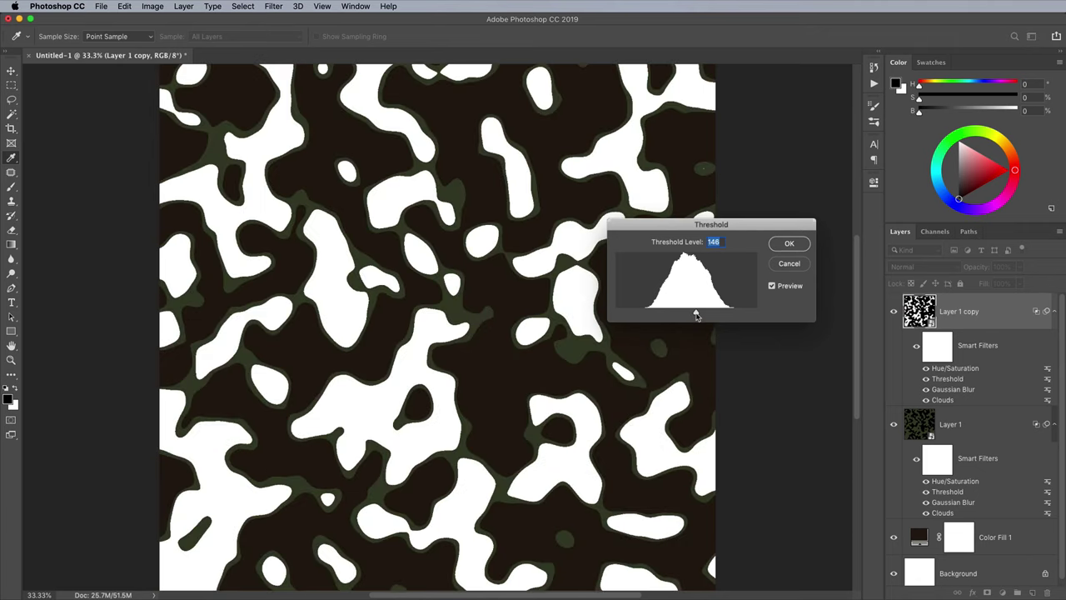
click(789, 243)
- Tweak the copy's Gaussian Blur radius and re-render Clouds for new blob shapes
double_click(949, 389)
mouse_move(297, 393)
mouse_down()
mouse_move(289, 390)
mouse_move(302, 391)
mouse_up()
click(380, 241)
double_click(951, 389)
click(375, 241)
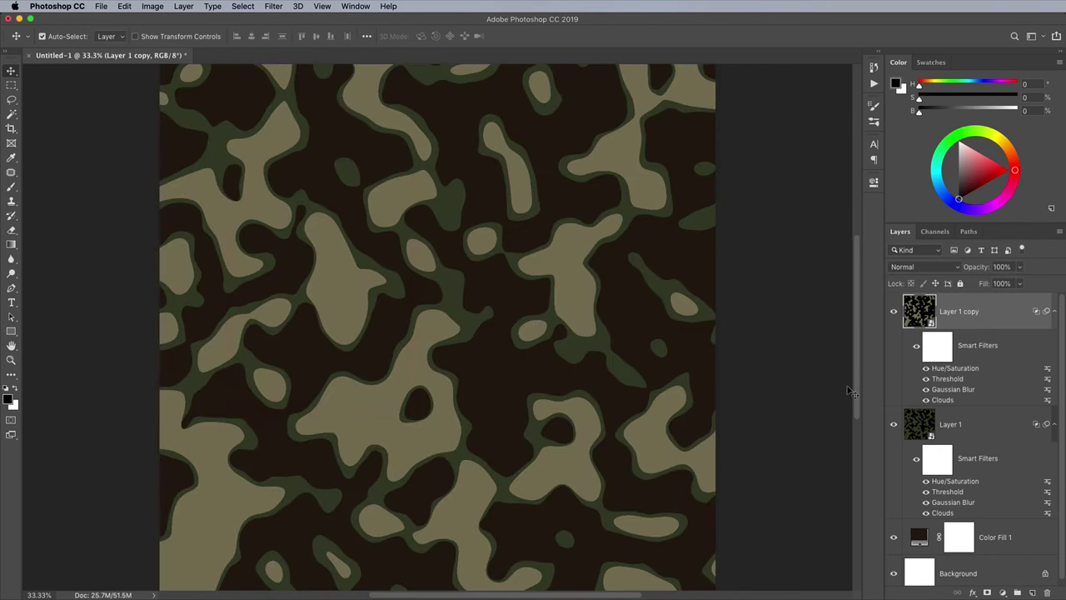
double_click(942, 401)
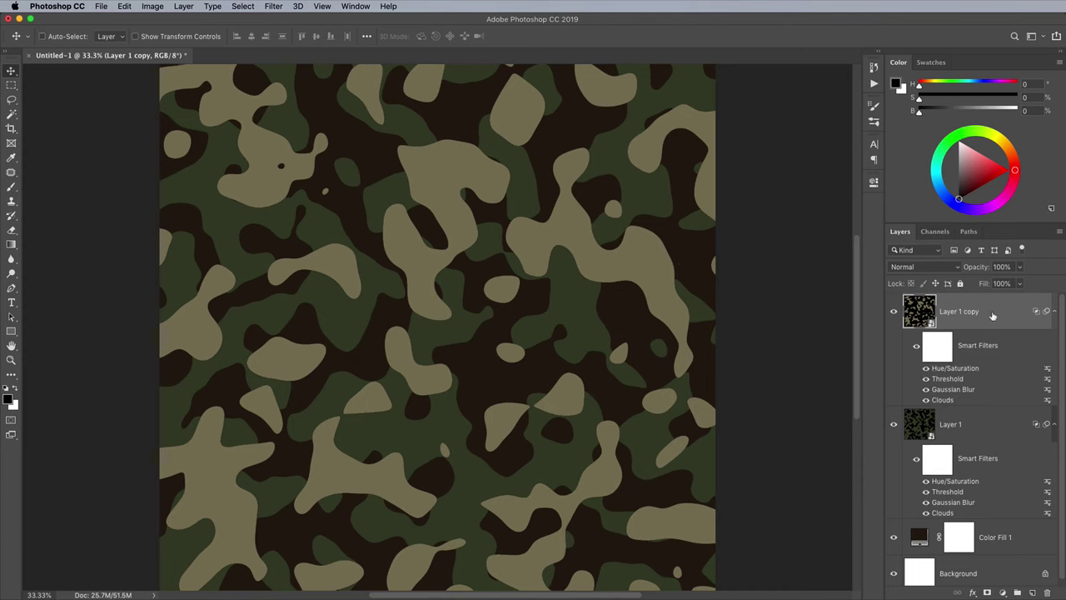
- Duplicate the tan layer and darken its Hue/Saturation to near-black, Lightness about -89
key(super+j)
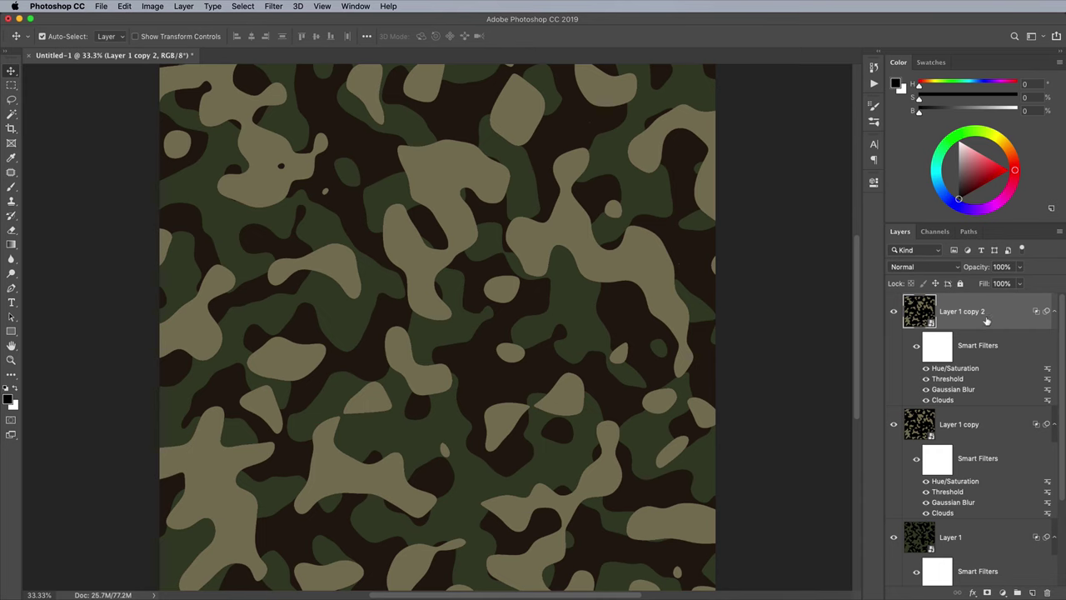
double_click(955, 367)
drag(721, 320, 635, 323)
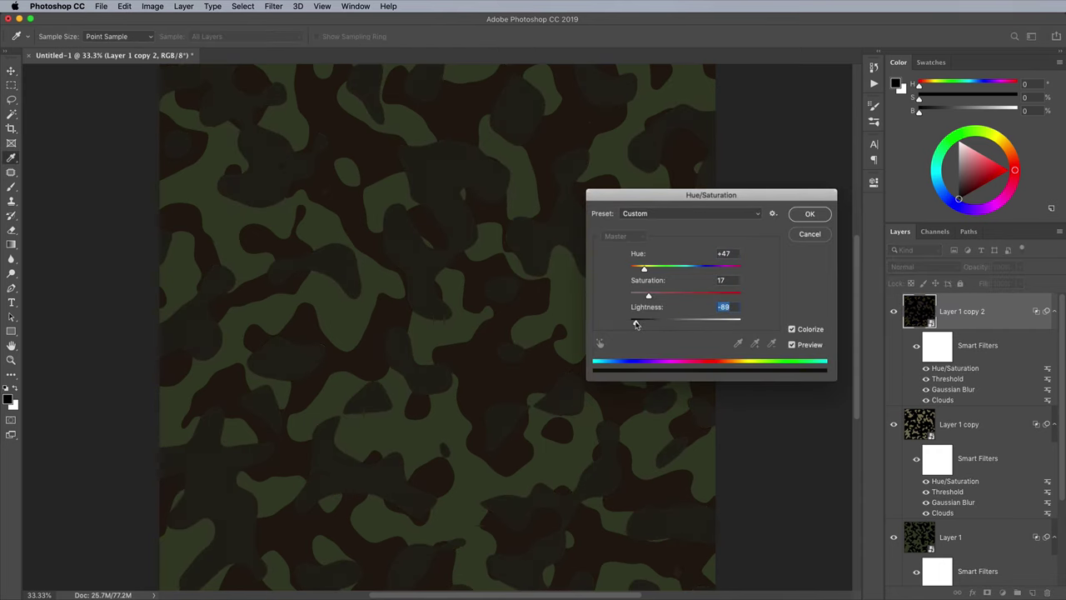
drag(644, 268, 702, 309)
click(804, 218)
- Reconfirm Threshold and Gaussian Blur on Layer 1 copy 2 and re-render Clouds twice
double_click(947, 379)
click(788, 243)
double_click(951, 389)
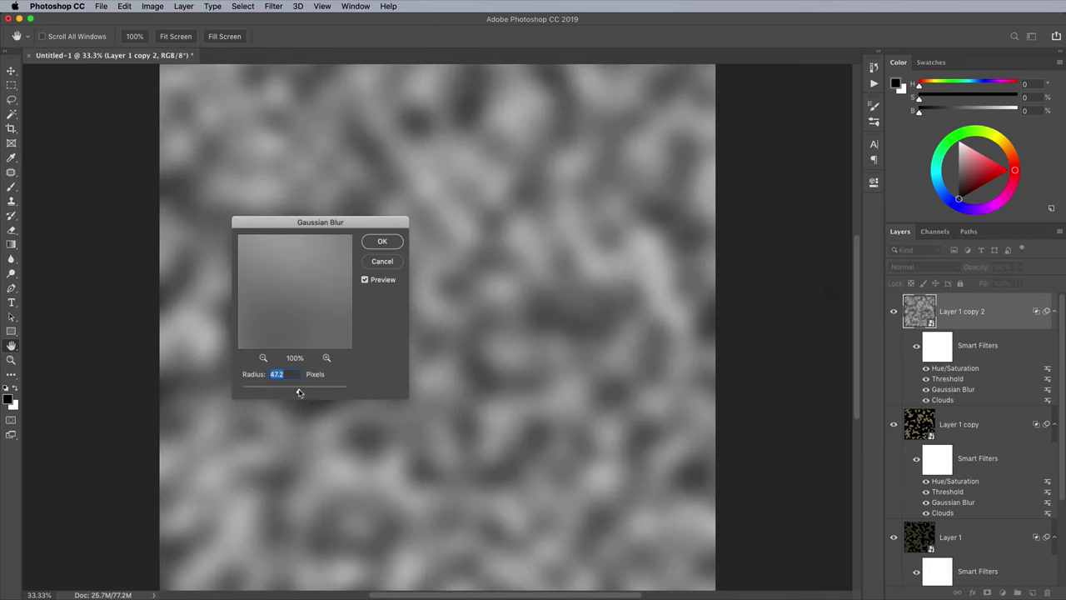
click(395, 242)
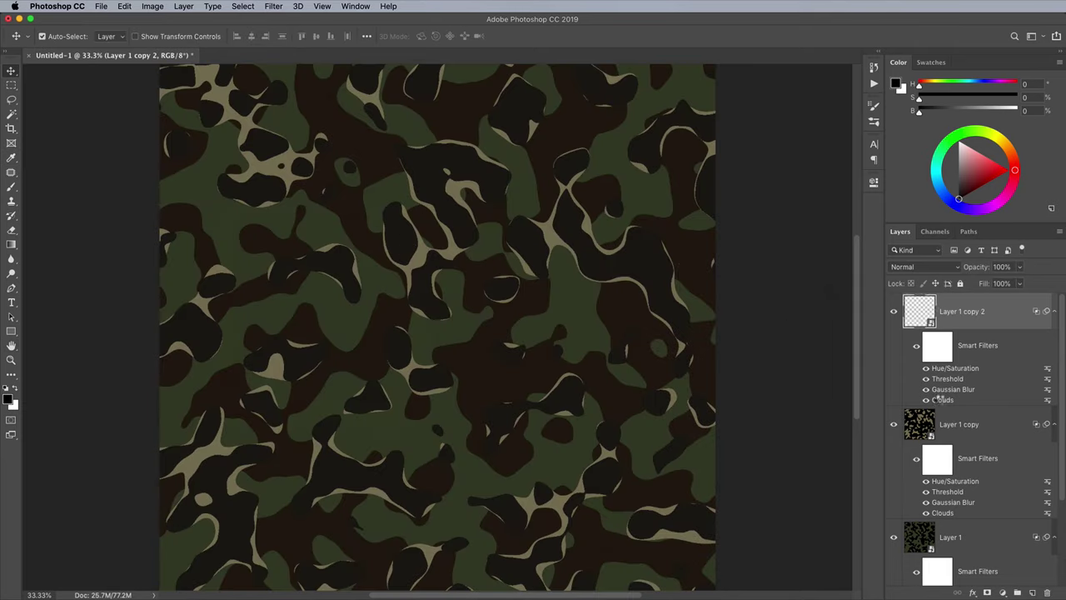
double_click(939, 400)
double_click(939, 399)
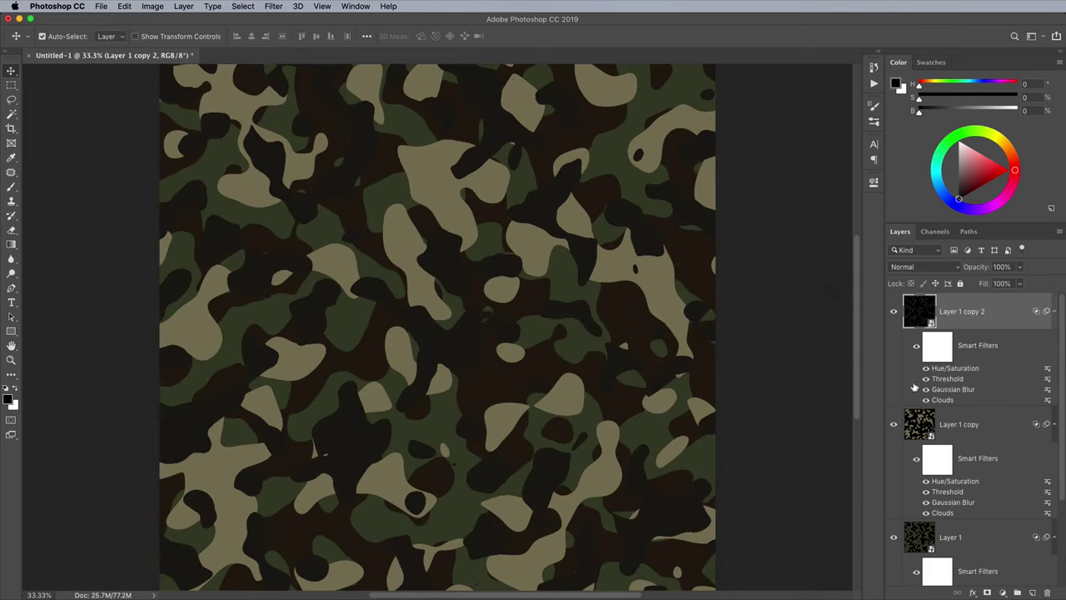
- Apply a Motion Blur at 0° angle, 294 px distance to Layer 1 copy 2
click(277, 6)
mouse_move(313, 140)
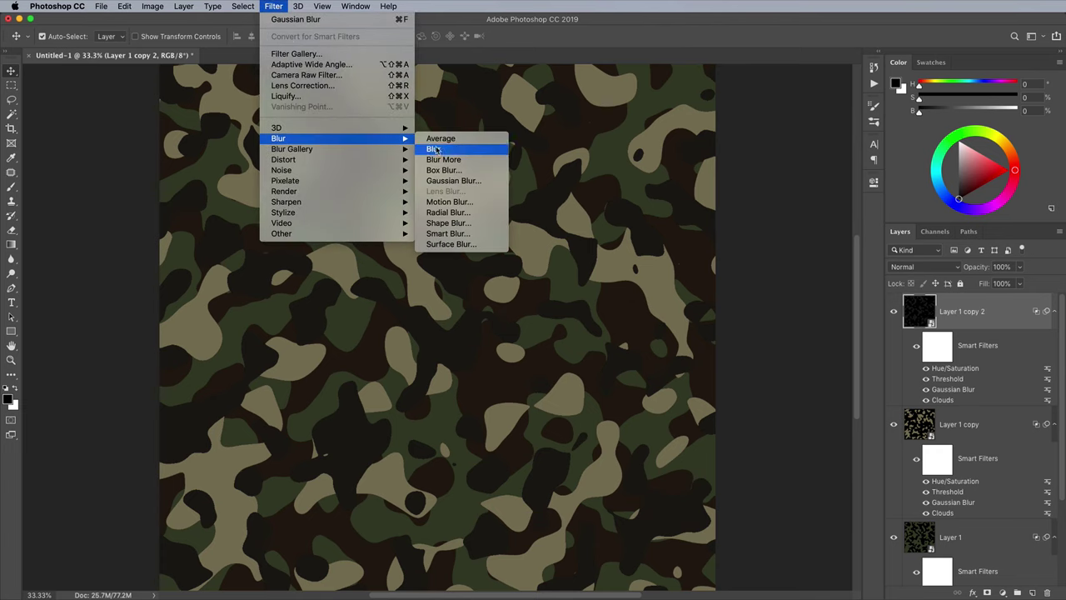
click(447, 202)
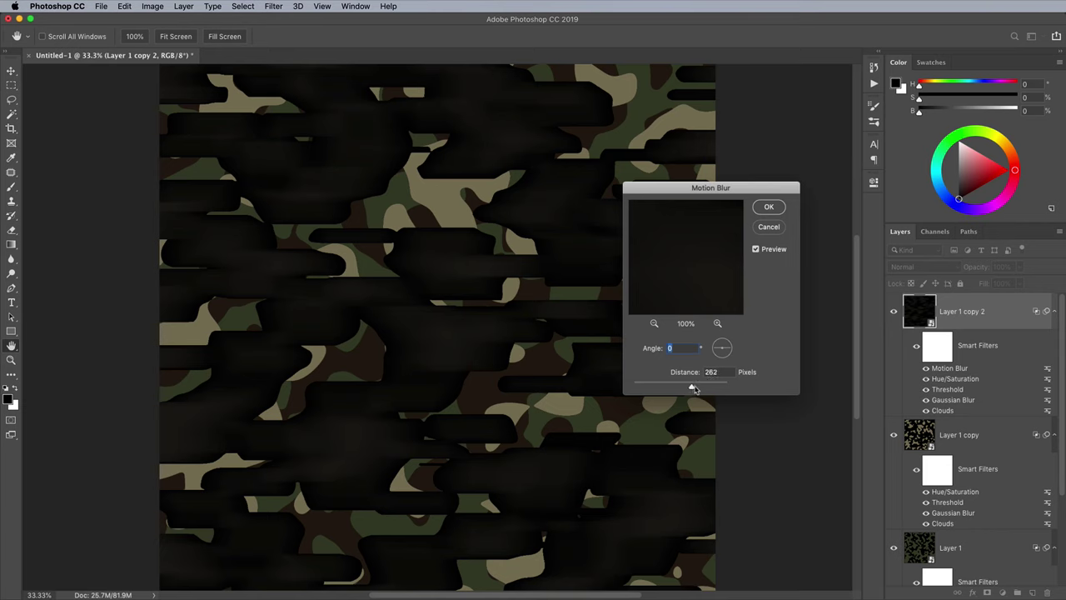
drag(690, 388, 700, 388)
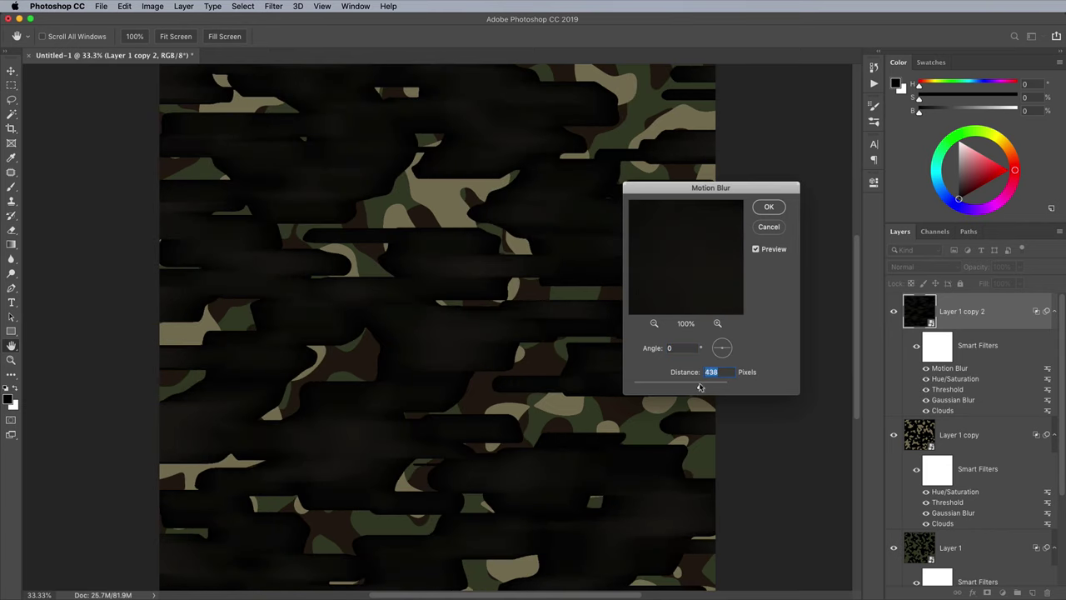
drag(699, 387, 697, 387)
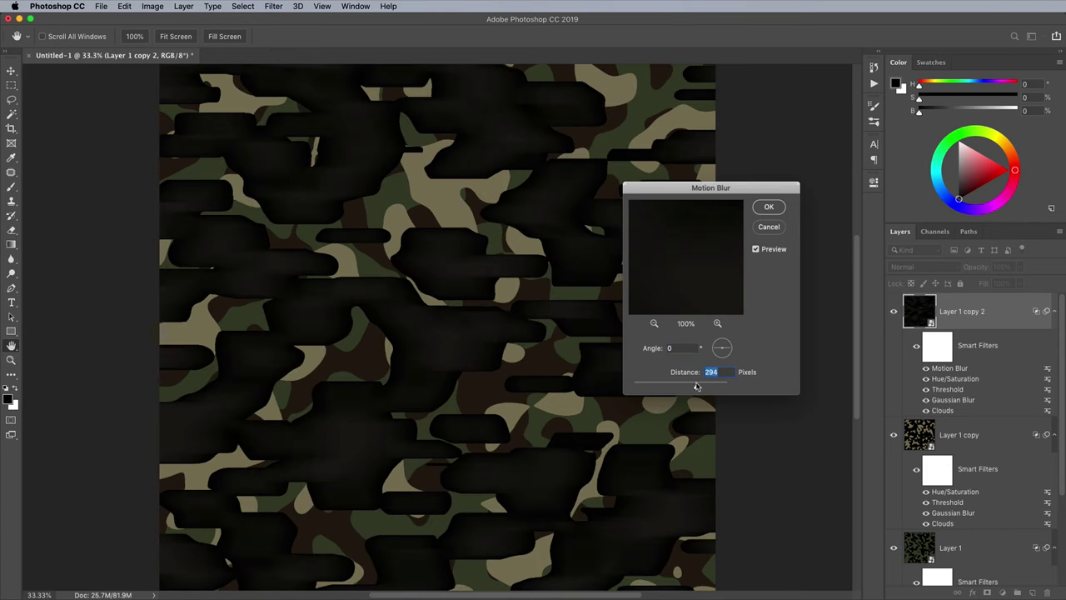
click(767, 206)
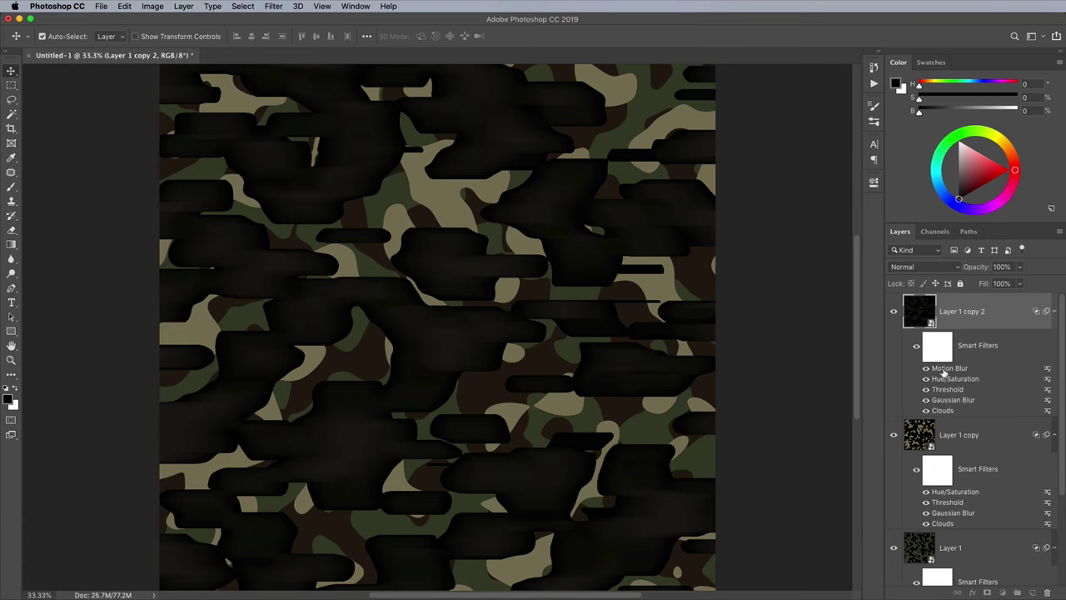
- Move Motion Blur below Threshold, reconfirm Motion Blur, Threshold and Gaussian Blur, then select Layer 1 copy
drag(944, 373, 936, 399)
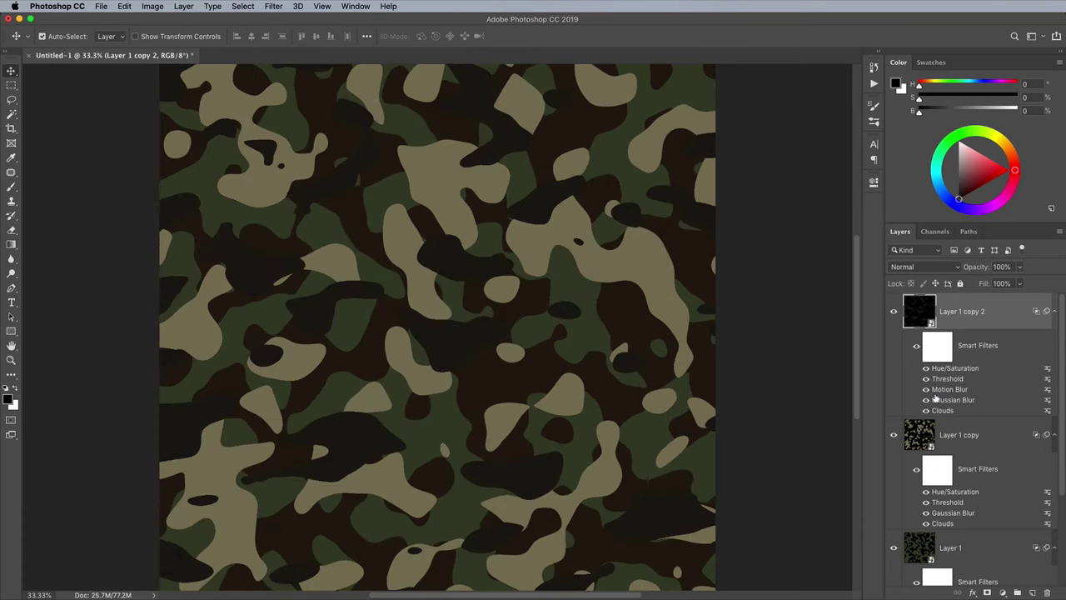
double_click(934, 391)
click(767, 207)
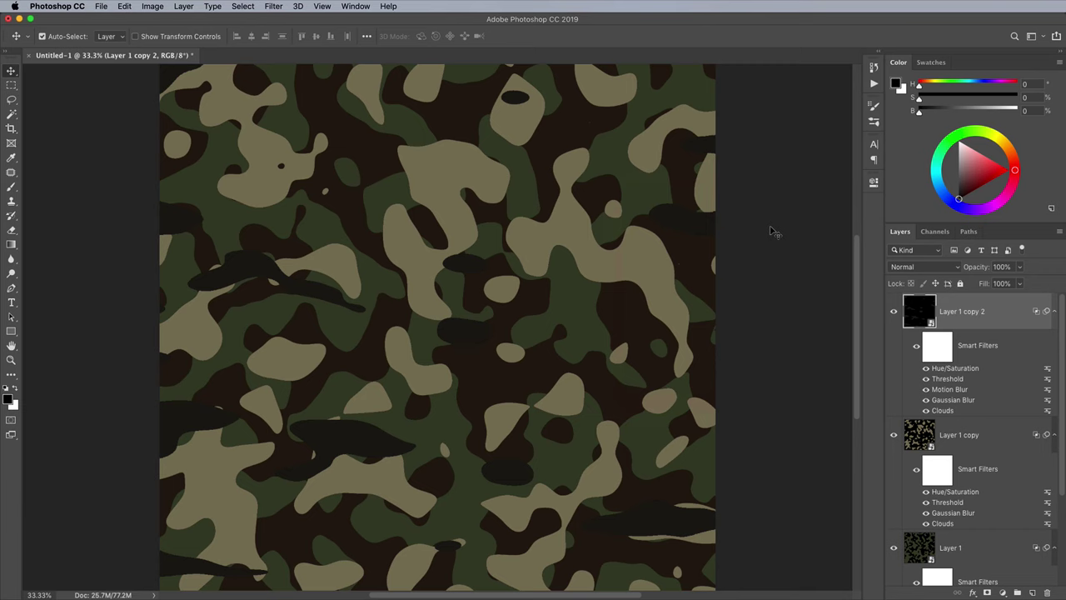
double_click(954, 380)
key(Return)
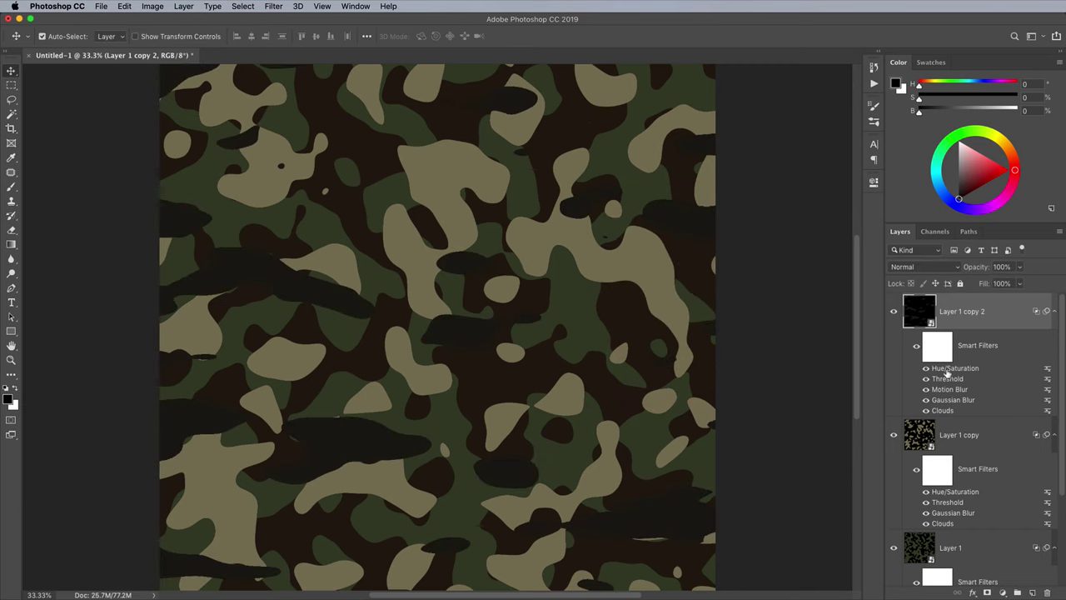
double_click(946, 401)
key(Return)
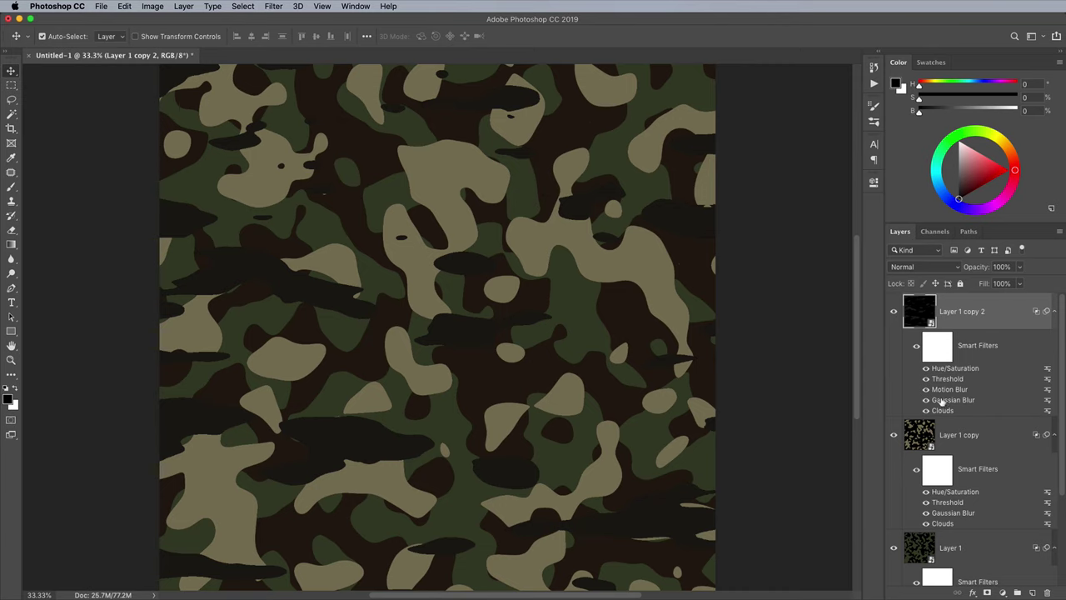
click(995, 438)
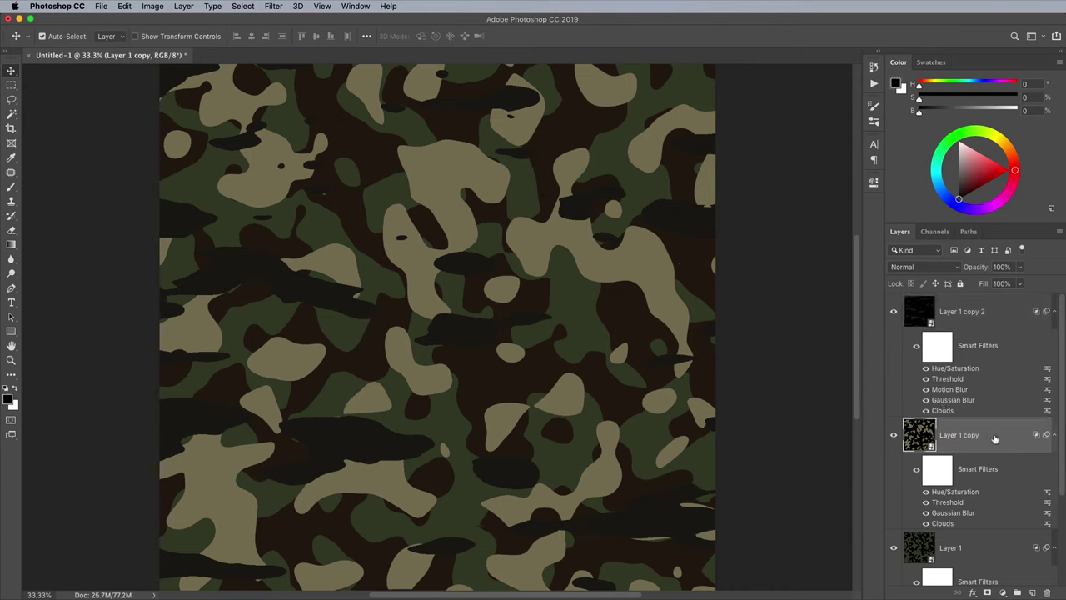
- Apply the Filter Gallery's Distort > Glass effect with Tiny Lens texture to Layer 1 copy
click(274, 7)
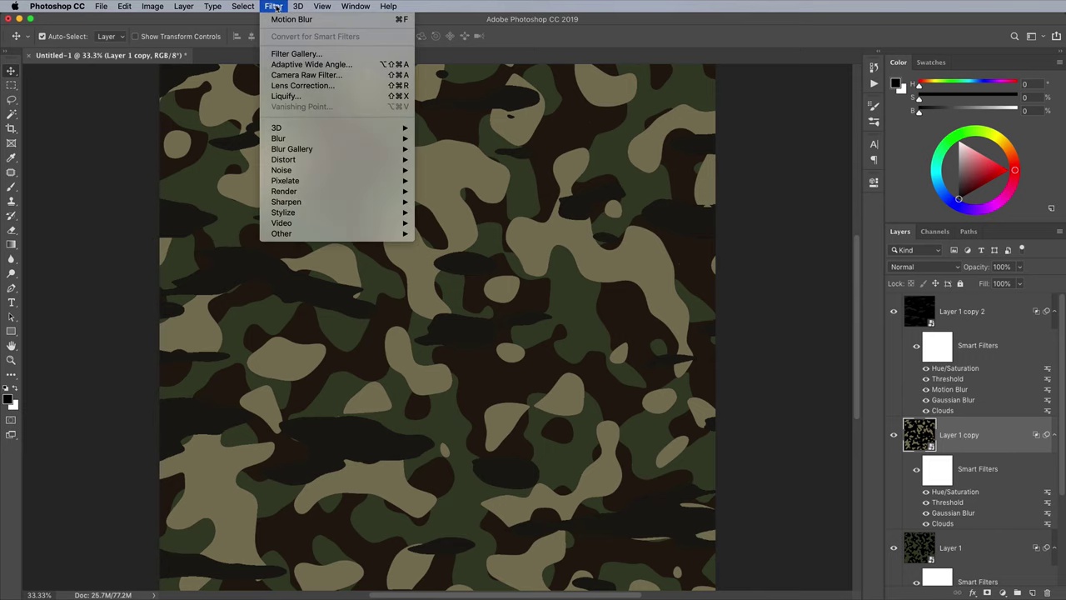
click(285, 54)
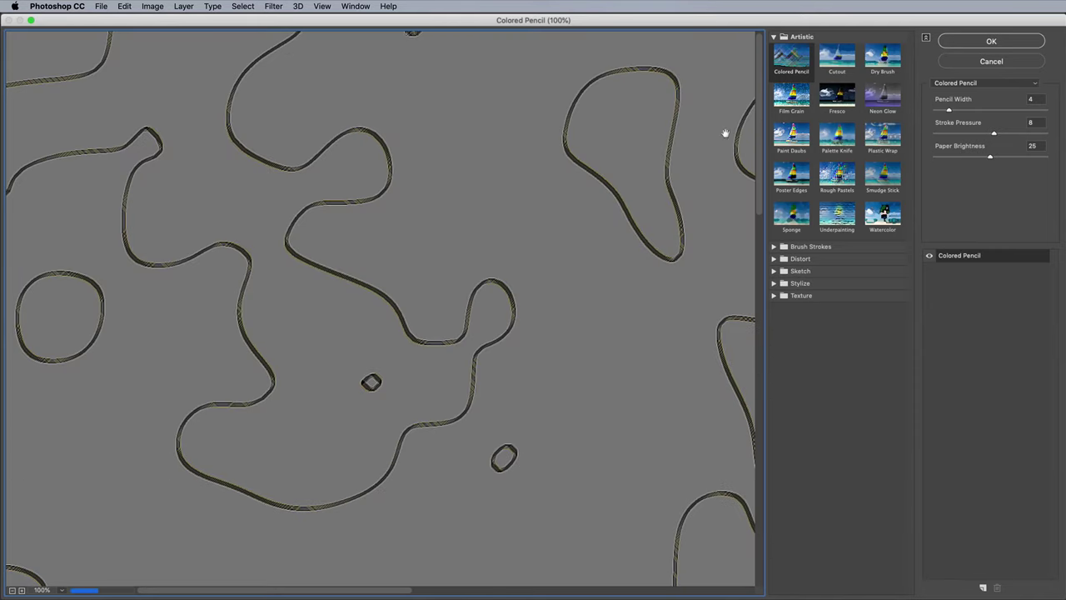
click(774, 37)
click(774, 61)
click(836, 80)
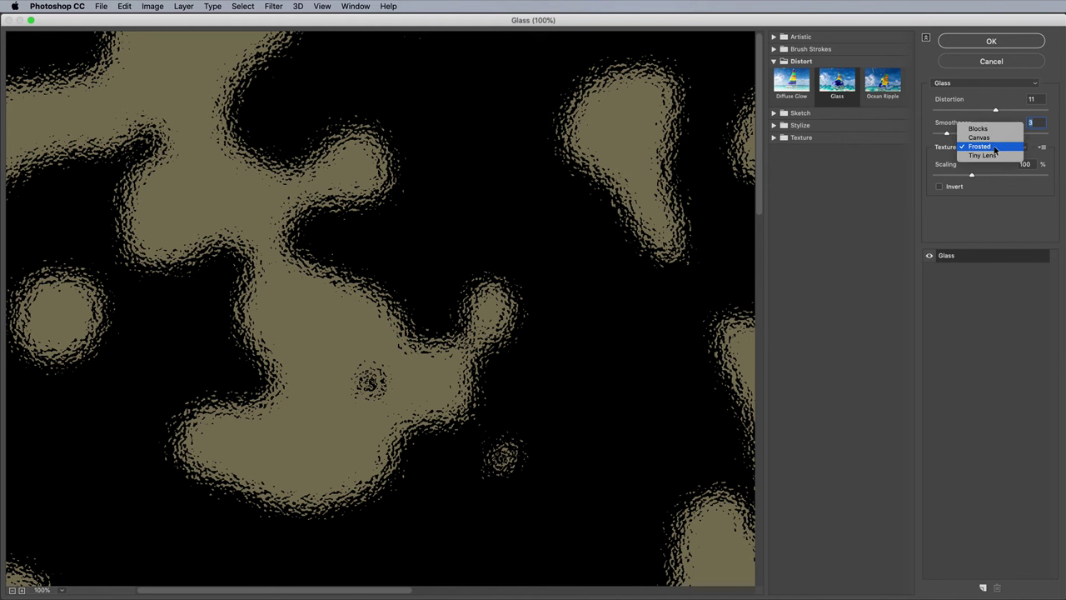
click(993, 150)
click(992, 148)
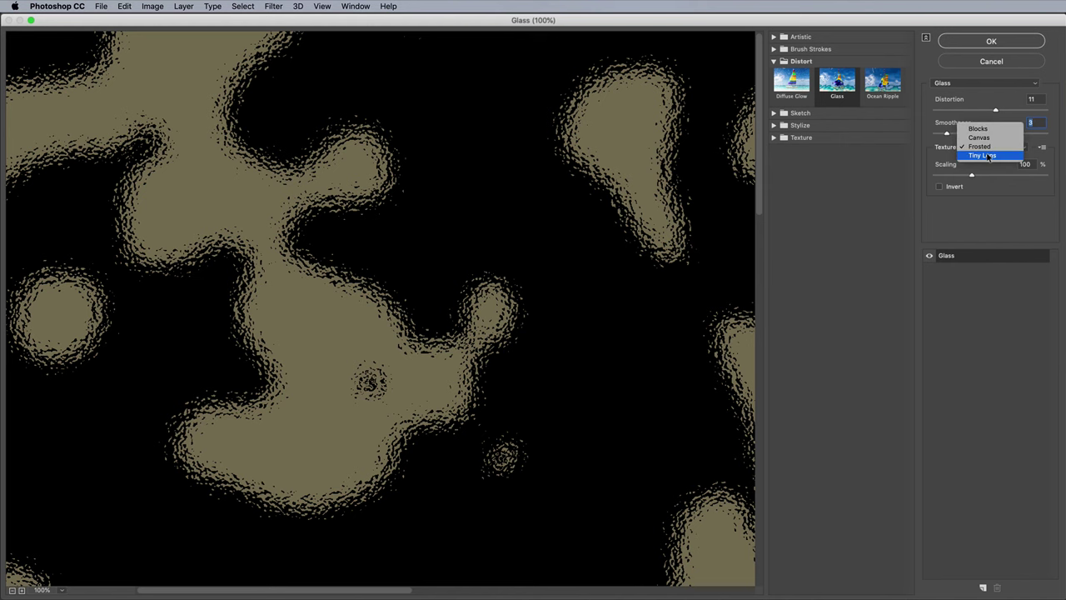
click(987, 157)
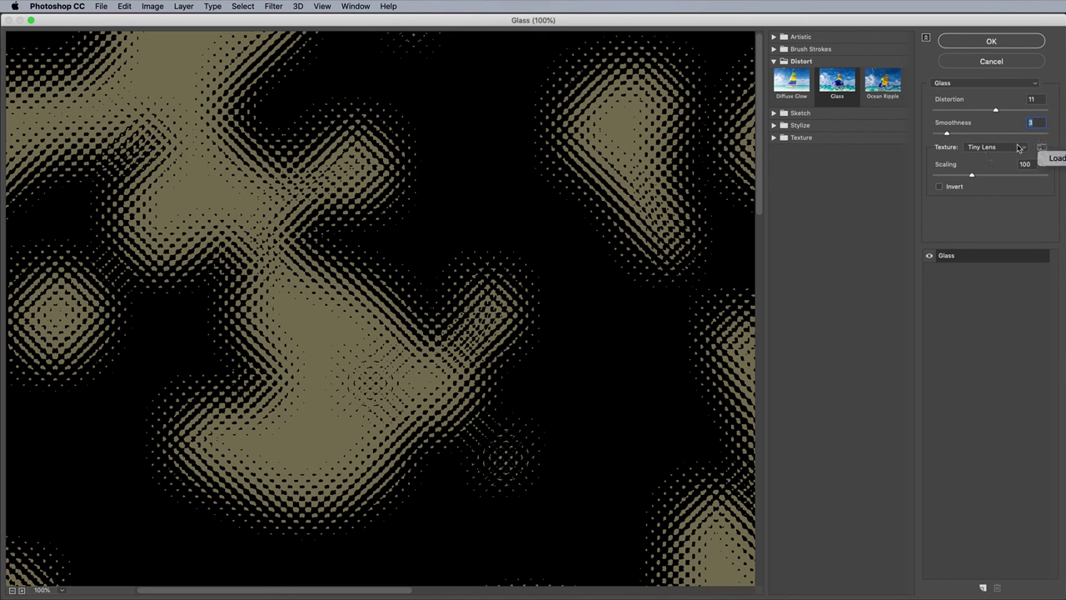
click(982, 42)
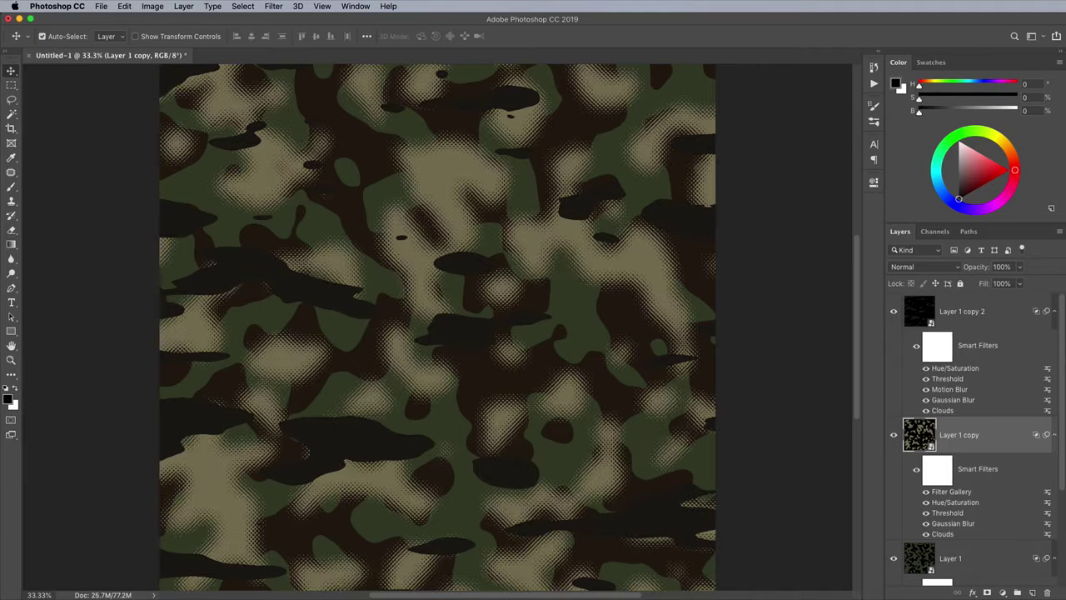
- Open the green paint-stroke JPG texture from the desktop in Photoshop
key(F11)
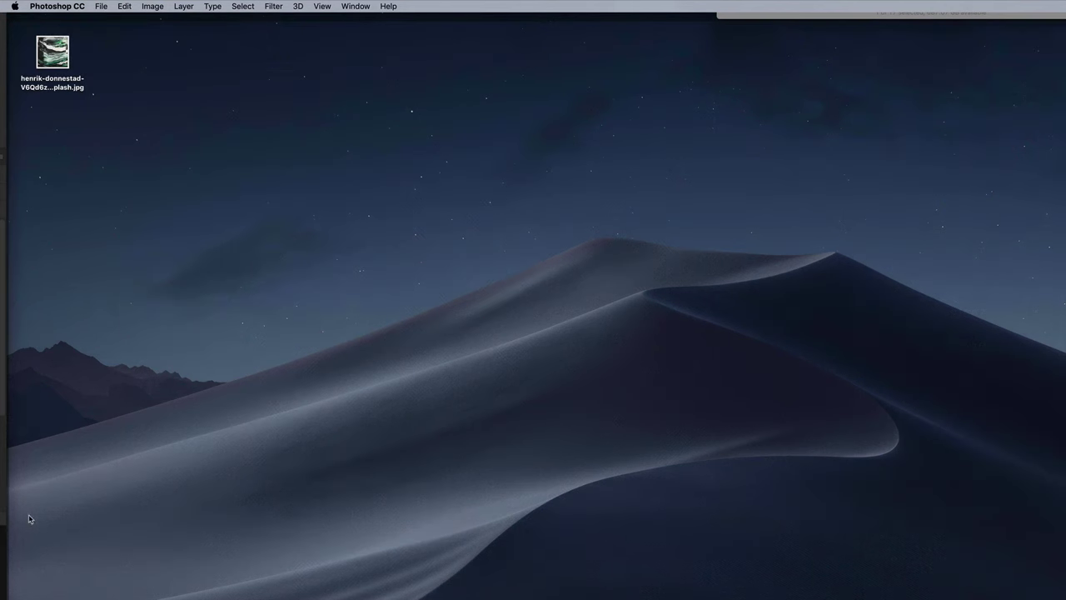
double_click(52, 55)
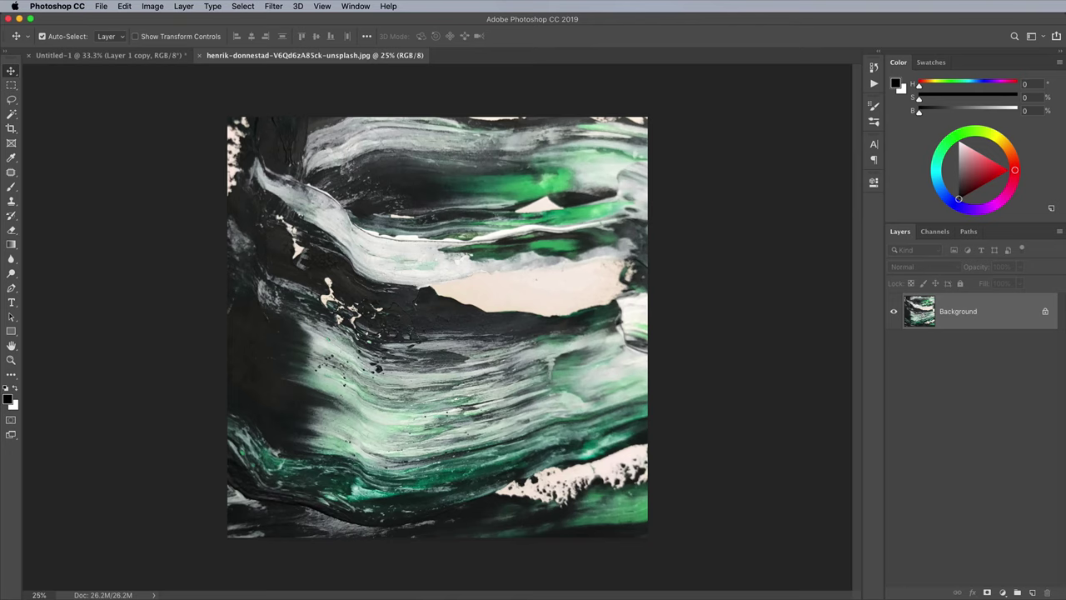
- Save the green paint photo to the Desktop as Texture.psd in Photoshop format
click(99, 6)
click(120, 121)
text(Texture)
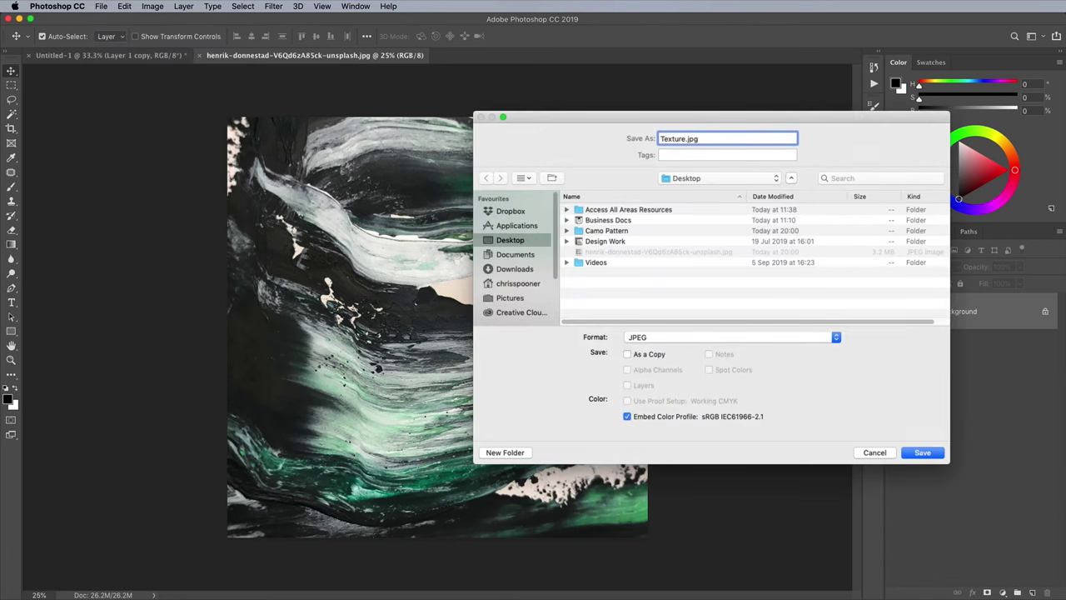
click(666, 337)
click(667, 272)
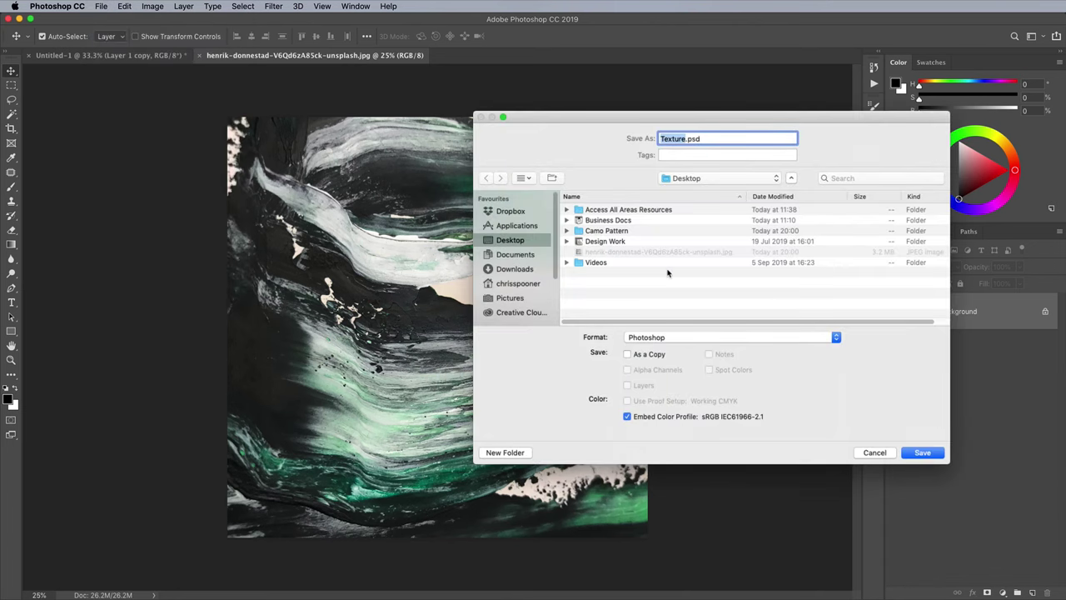
click(928, 453)
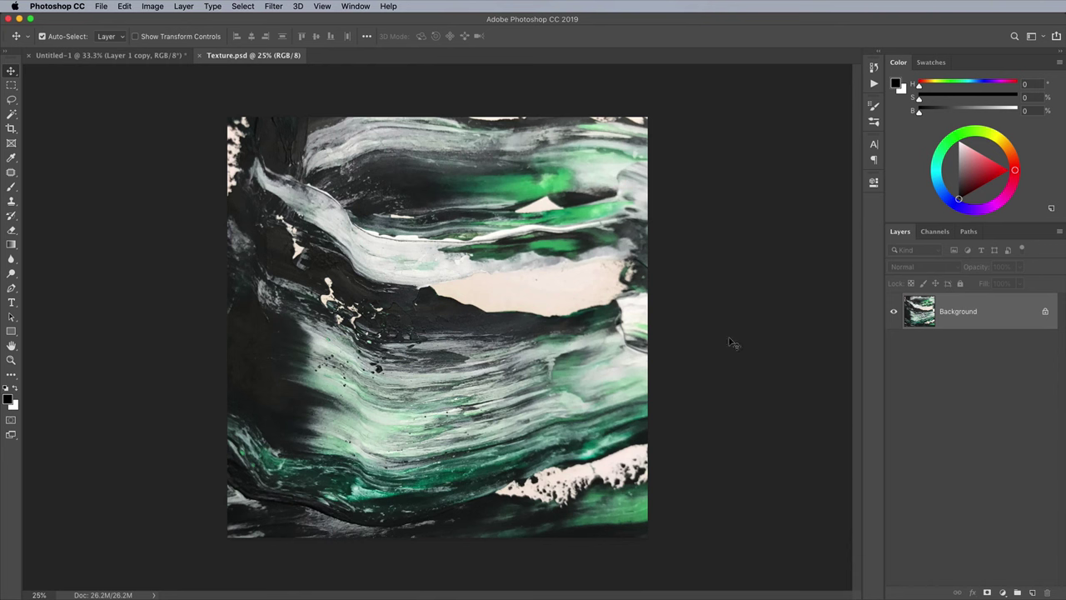
- Close Texture.psd and load it as the custom texture for Layer 1 copy's Glass filter
click(200, 56)
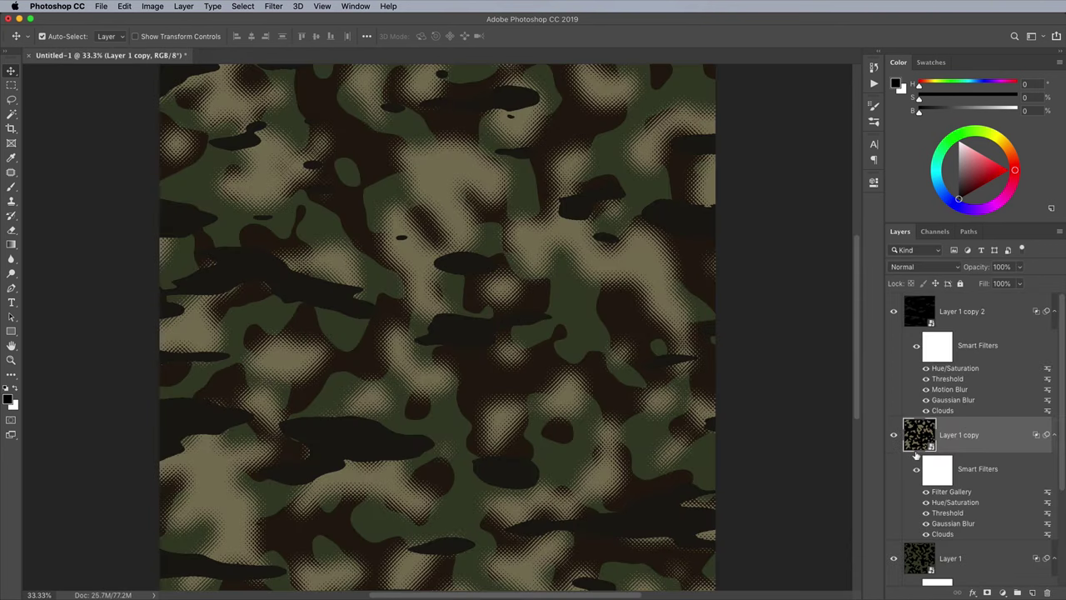
double_click(952, 493)
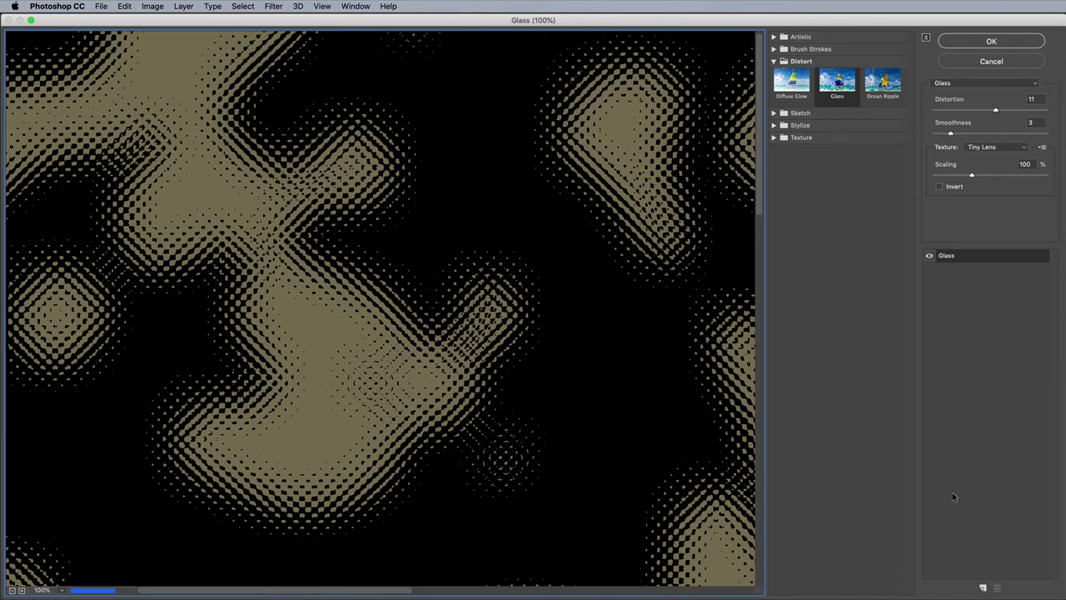
click(1040, 150)
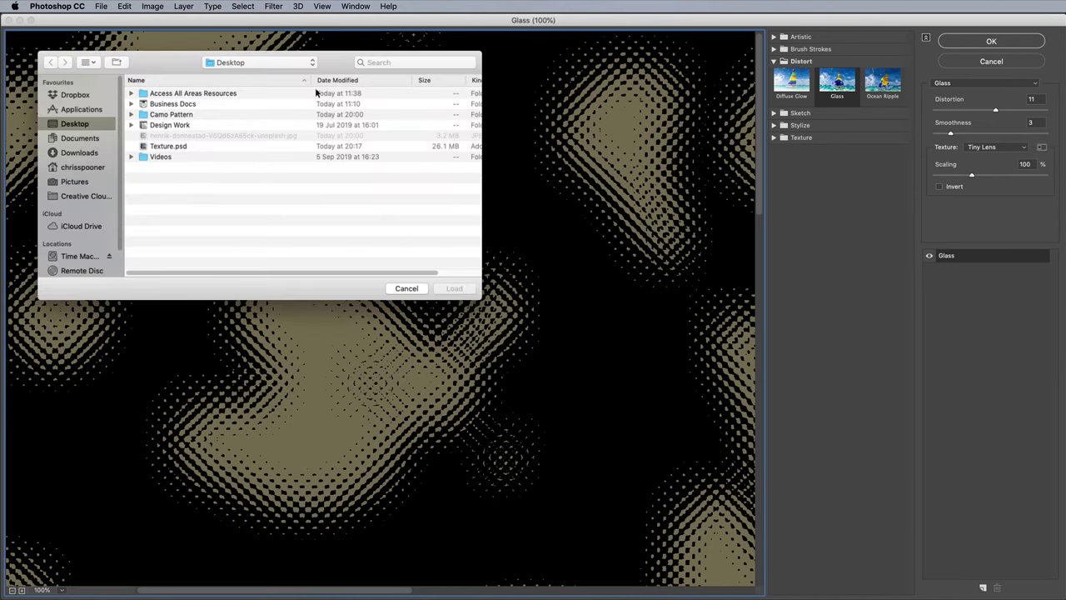
click(156, 149)
click(455, 288)
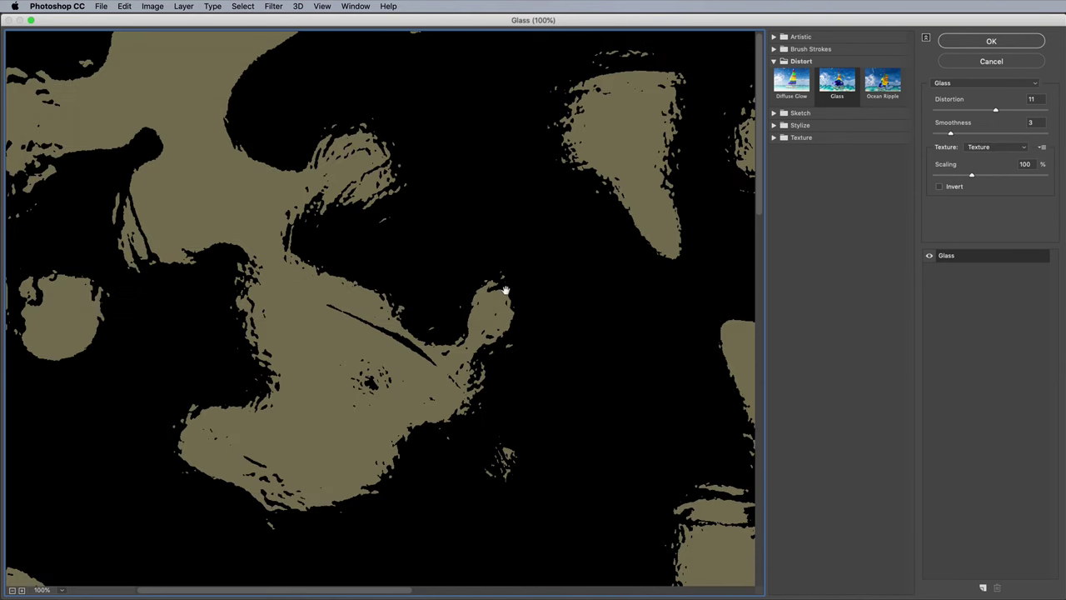
- Set the Glass Distortion to 20 and Smoothness to 5, then apply the filter
scroll(506, 288, down, 1)
scroll(506, 291, down, 1)
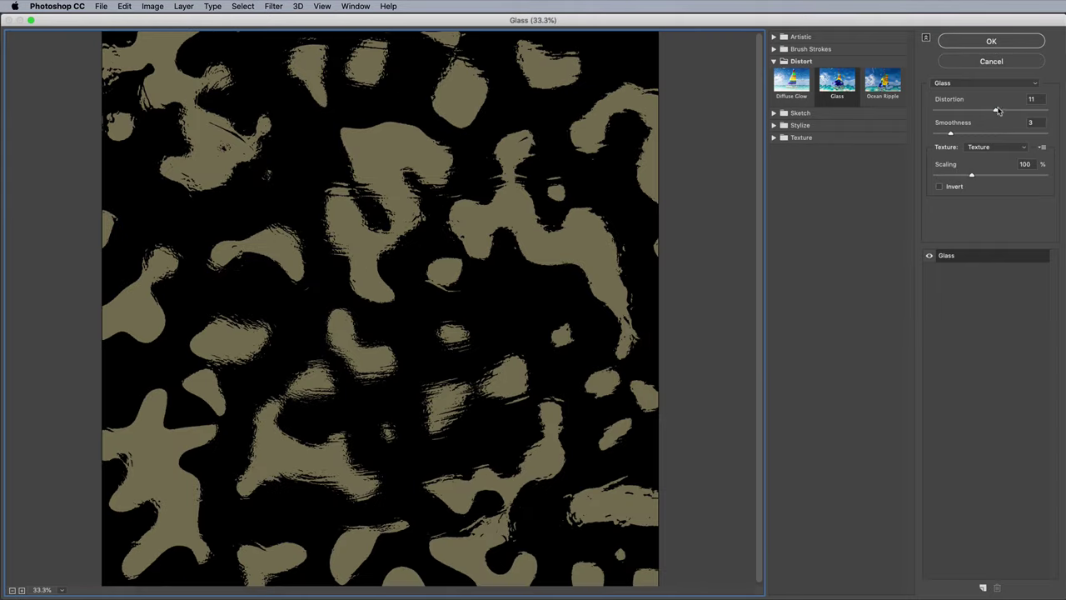
drag(995, 109, 1045, 109)
drag(950, 133, 970, 134)
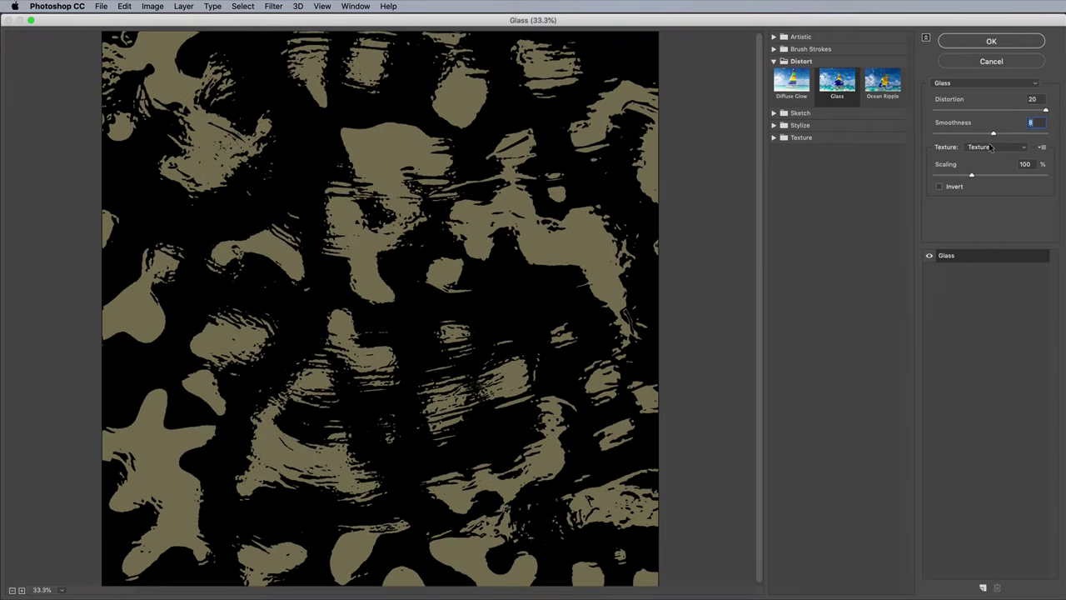
click(983, 41)
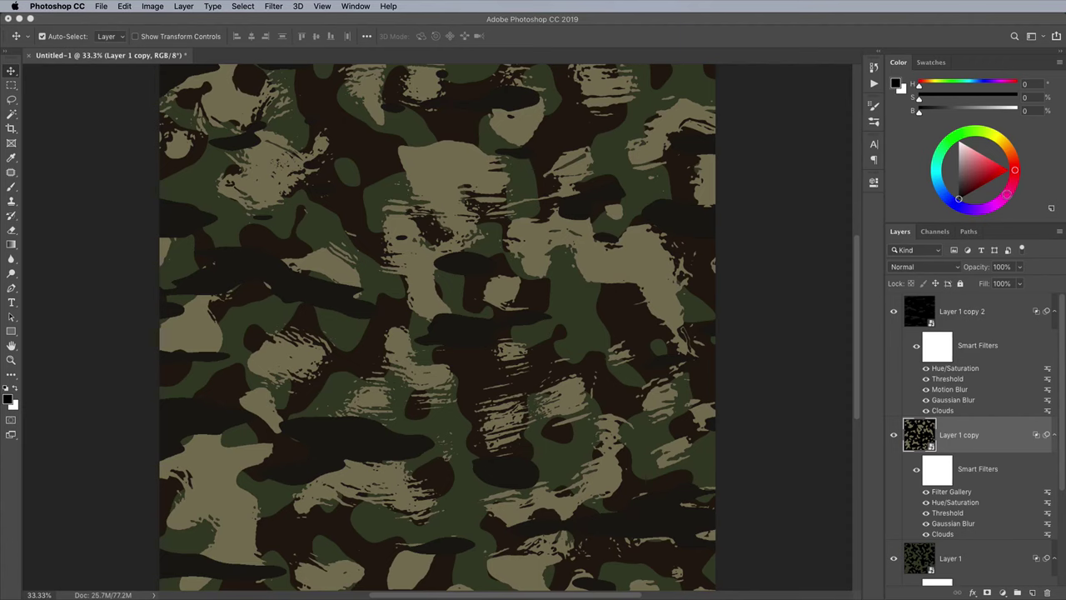
- Apply Stained Glass to Layer 1 from the Filter Gallery with Cell Size 15, Border Thickness 6 and Light Intensity 0
click(981, 556)
scroll(981, 554, down, 1)
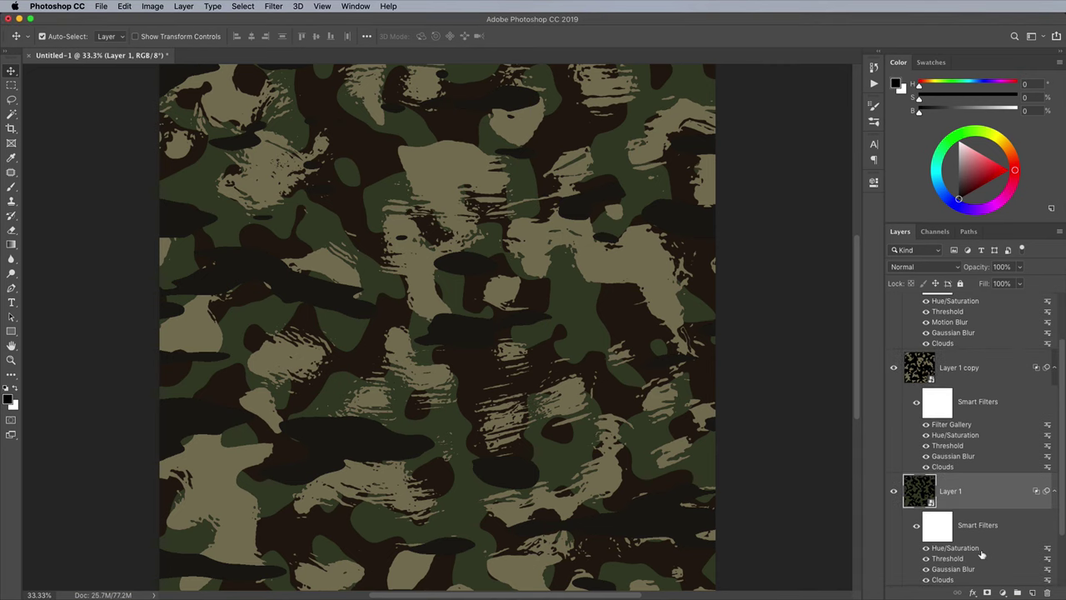
click(281, 6)
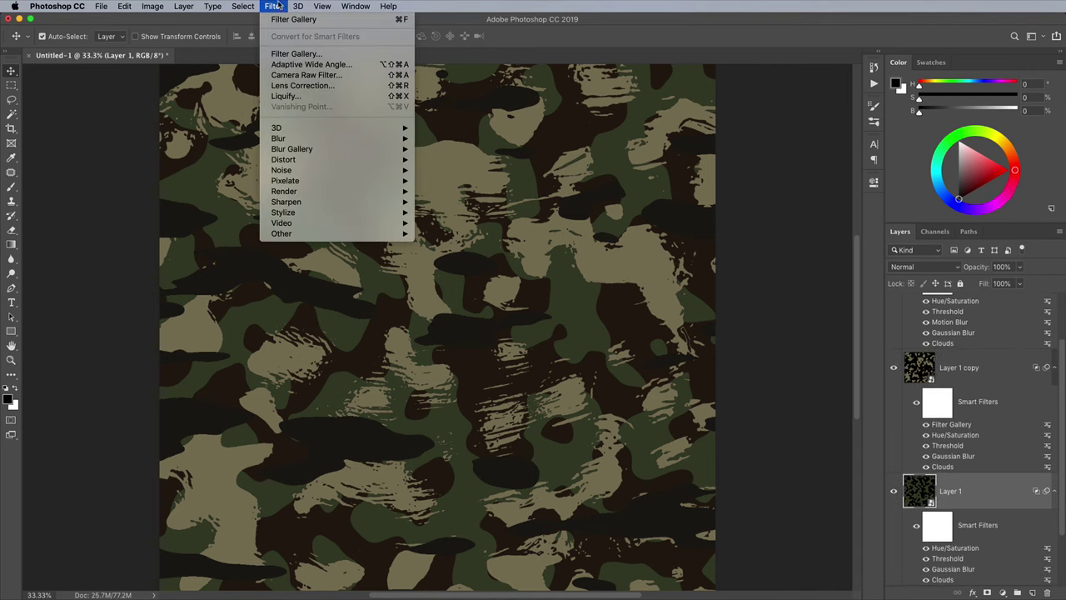
click(286, 52)
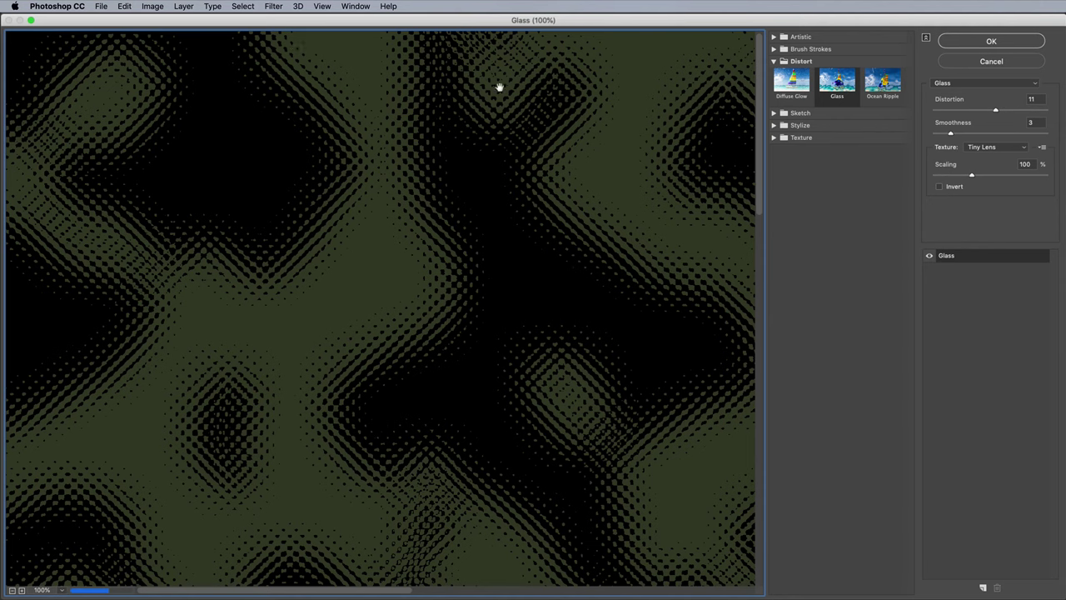
click(773, 137)
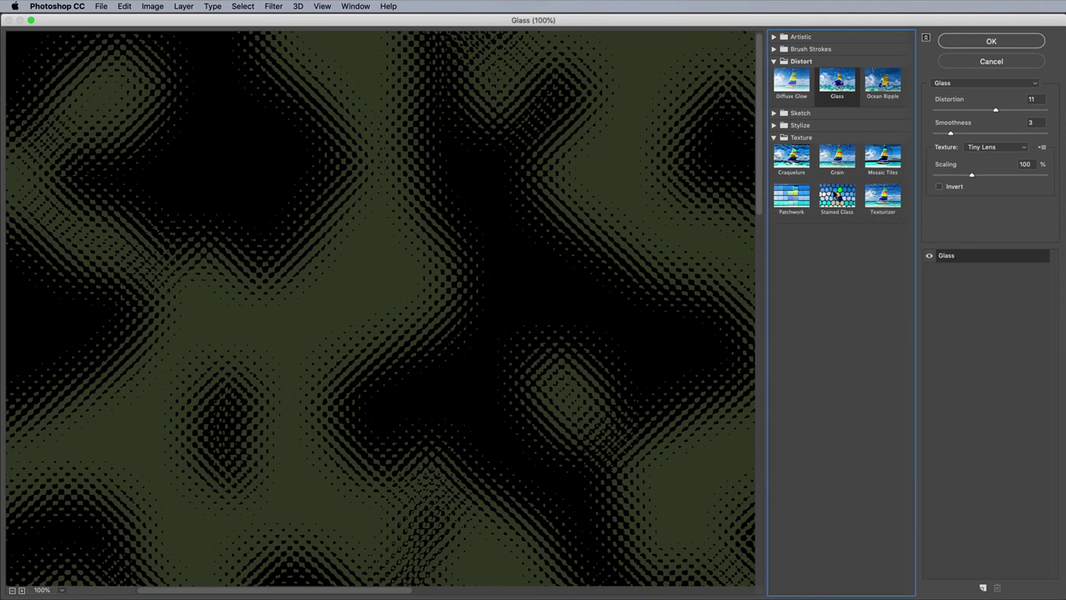
click(837, 196)
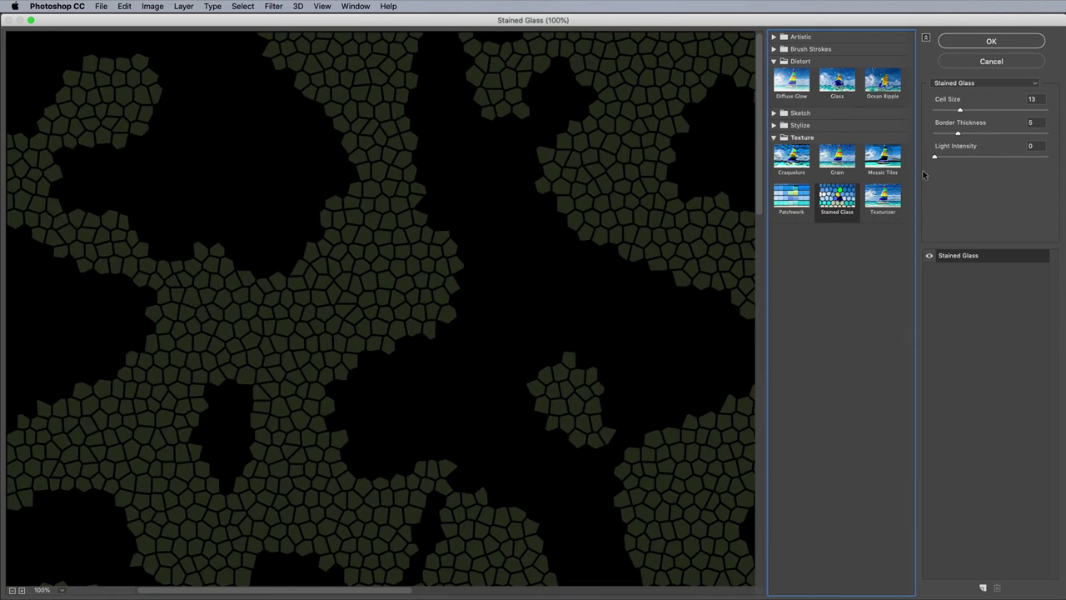
drag(934, 157, 904, 159)
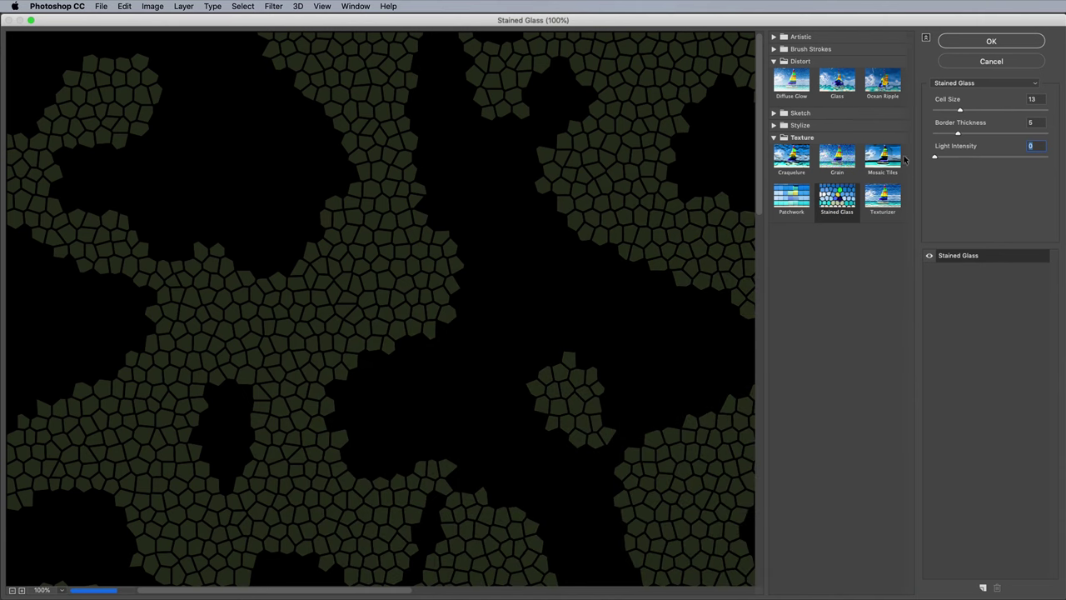
drag(960, 109, 965, 111)
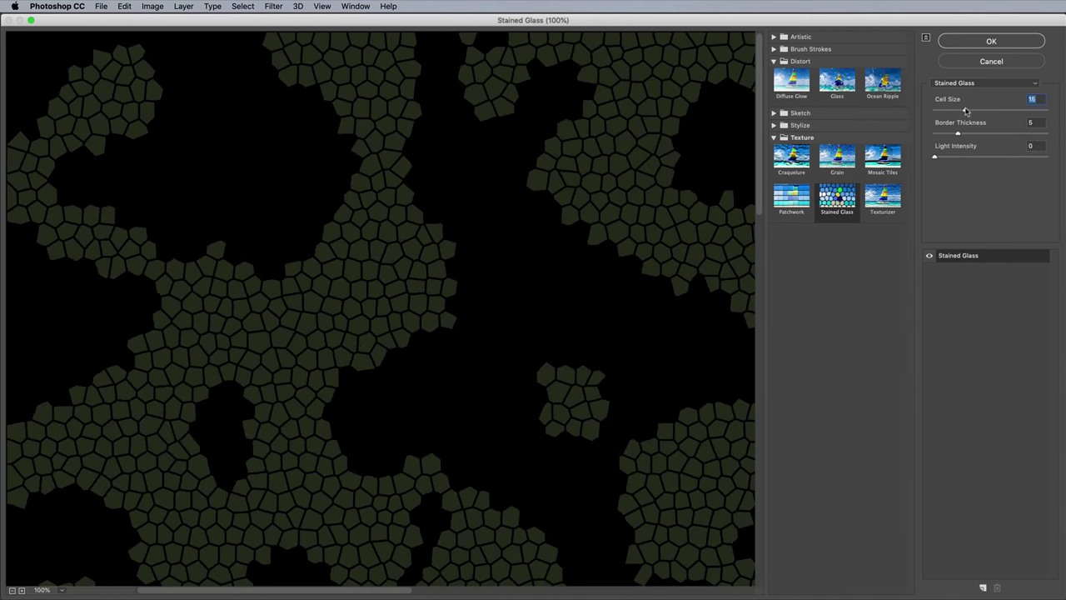
click(989, 45)
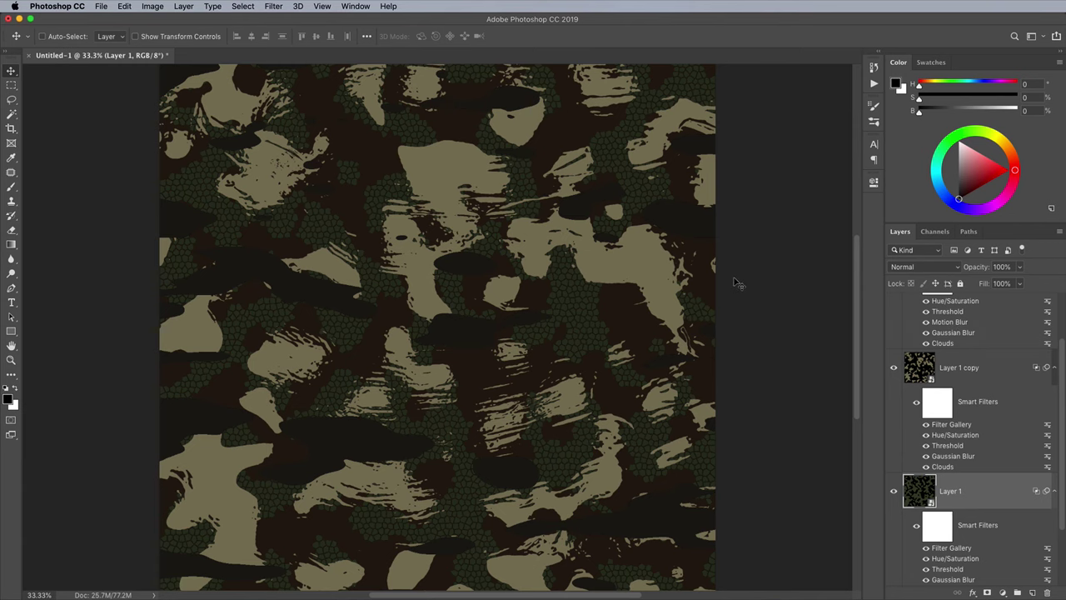
- Resize the canvas to 6000 × 4000 pixels, then open the red fabric JPEG from the desktop
key(super+minus)
key(super+minus)
key(super+alt+c)
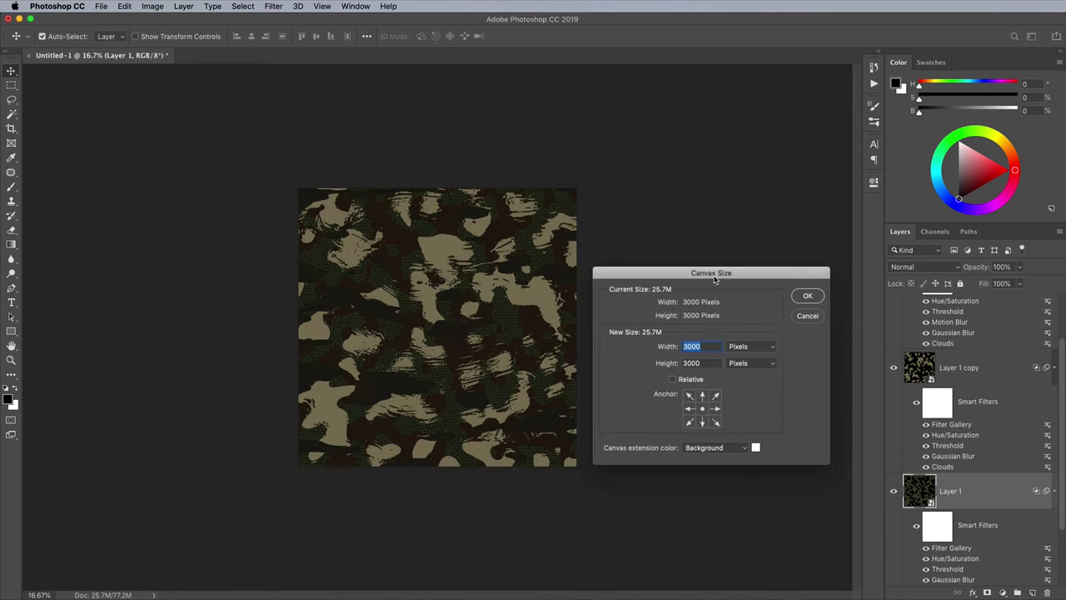
text(6000)
key(Tab)
text(4000)
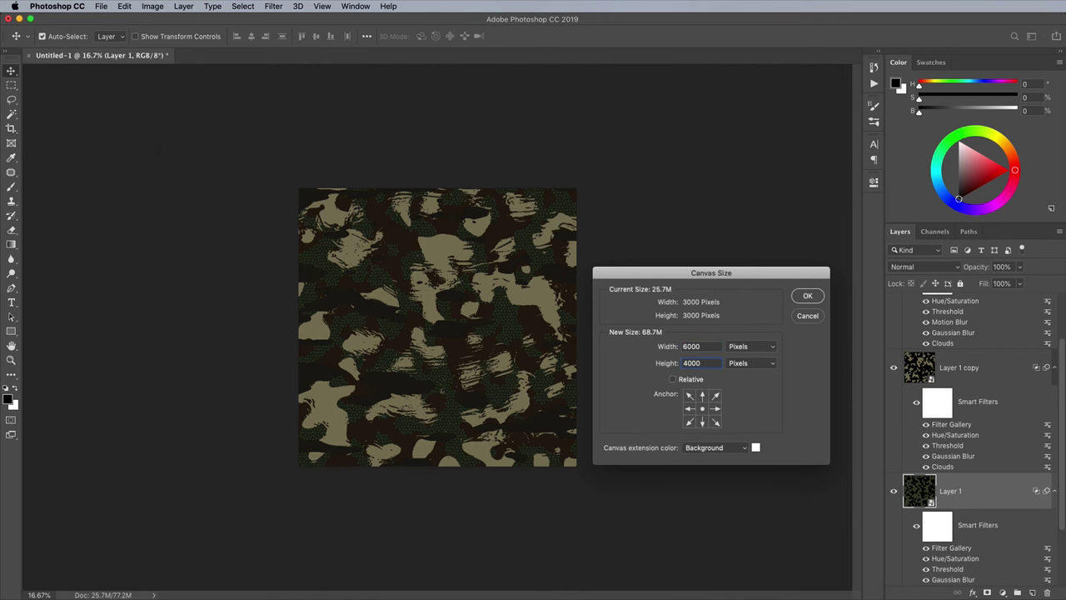
key(Return)
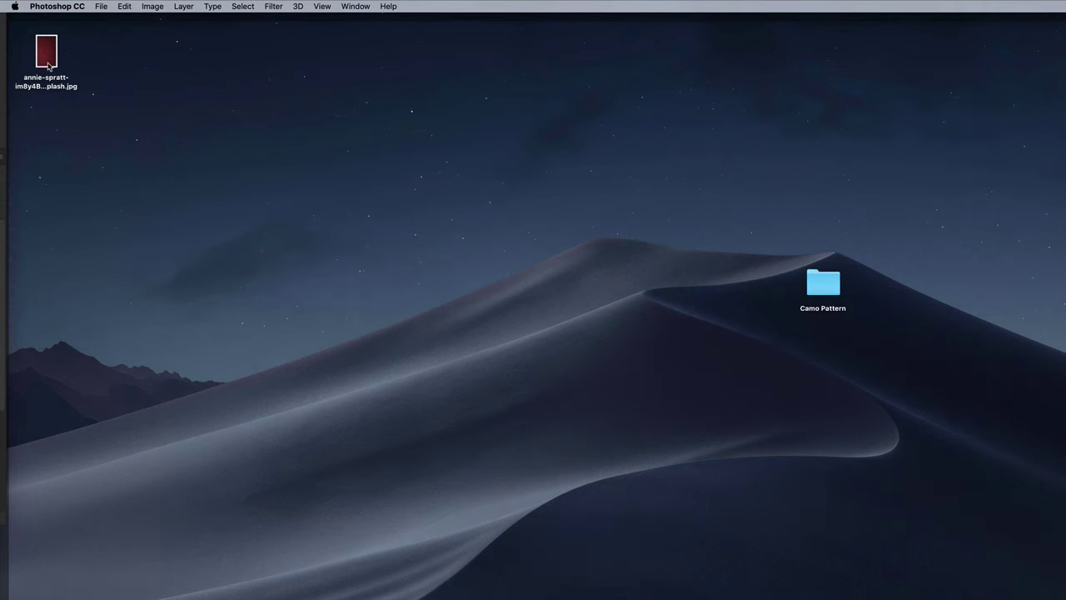
double_click(47, 53)
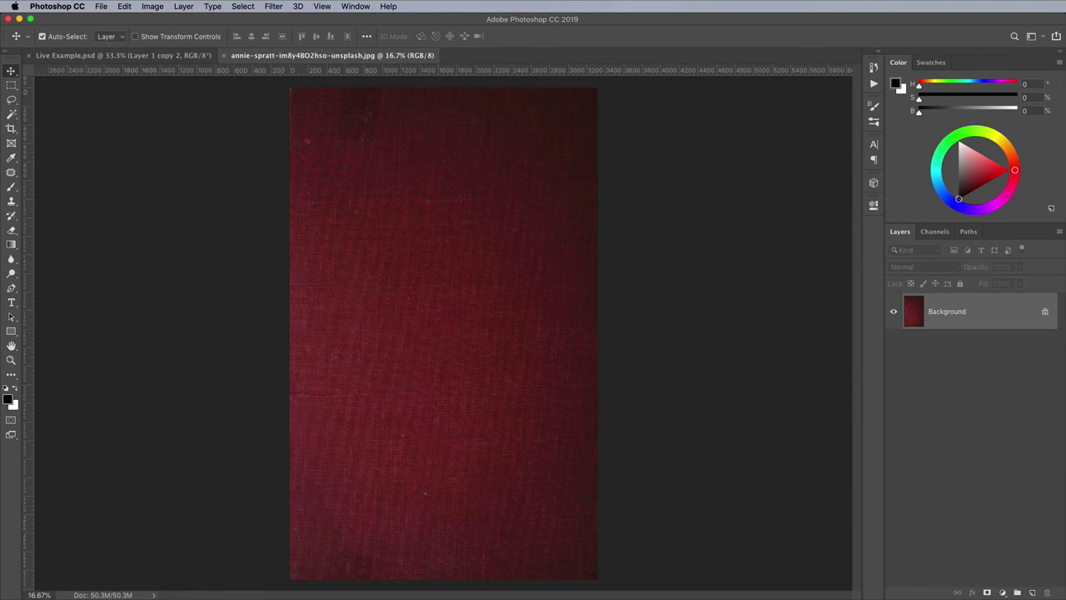
- Copy the whole fabric image, close it, paste it into Live Example.psd and stretch it over the canvas
key(super+a)
key(super+c)
key(super+w)
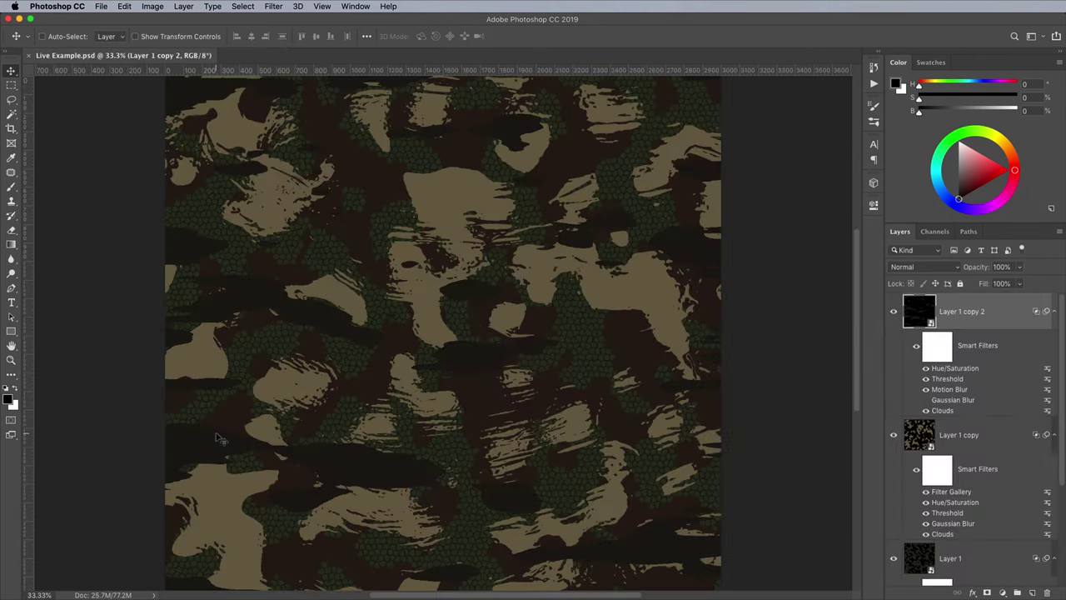
key(super+v)
key(super+minus)
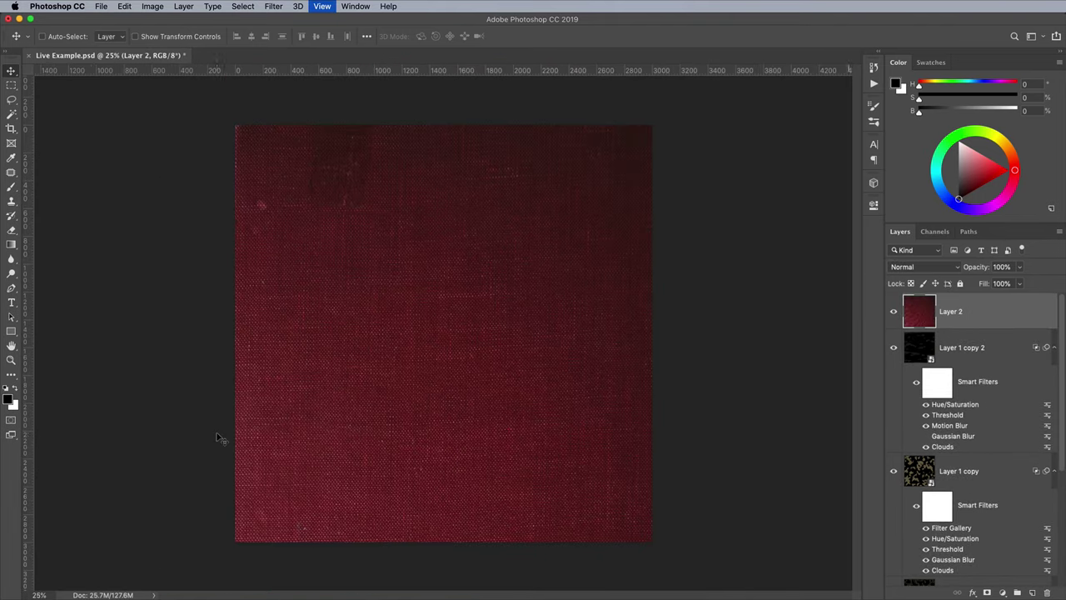
key(super+t)
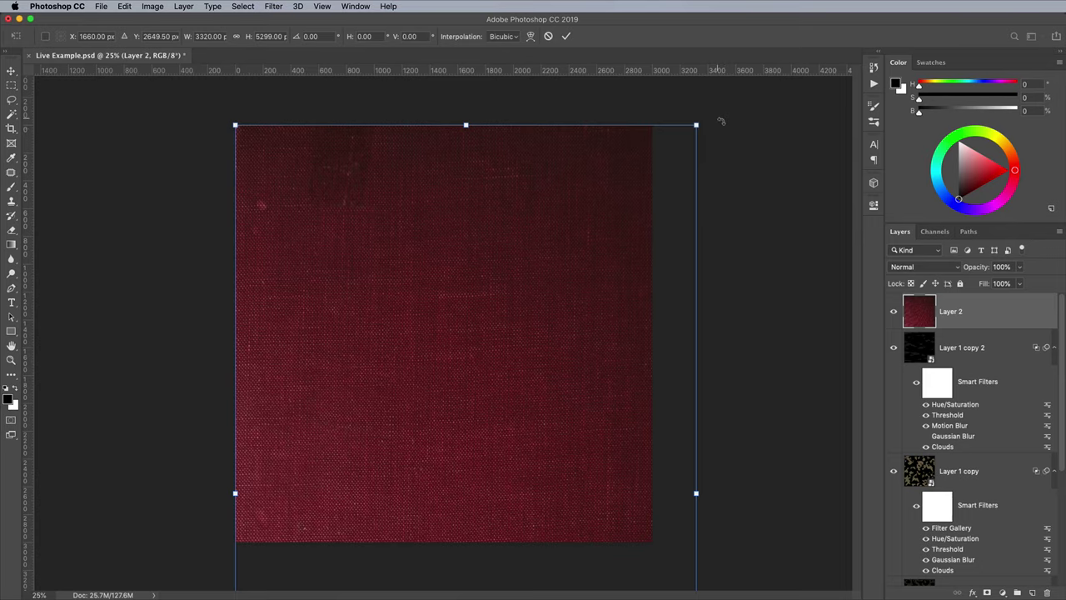
drag(696, 125, 559, 238)
- Confirm the fabric resize, desaturate the fabric layer and set its blend mode to Multiply
key(Return)
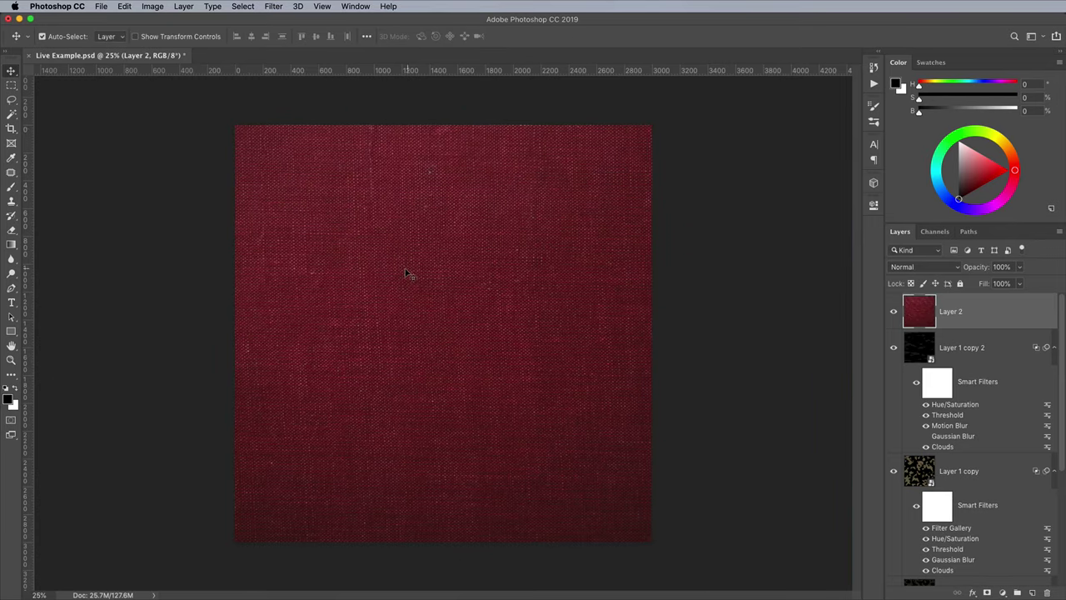
click(150, 7)
mouse_move(183, 37)
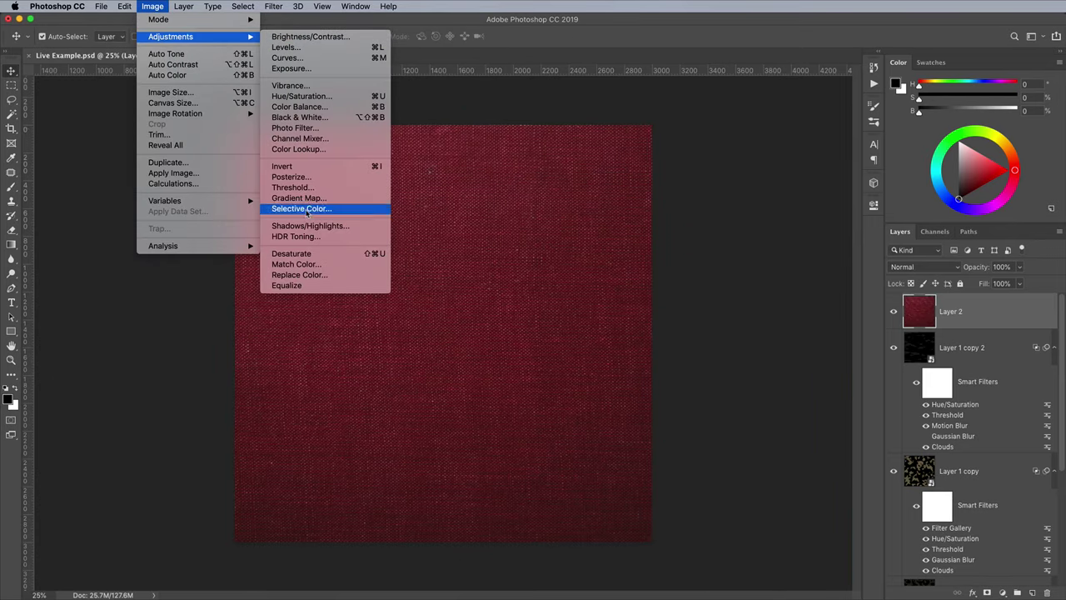
click(299, 254)
click(919, 267)
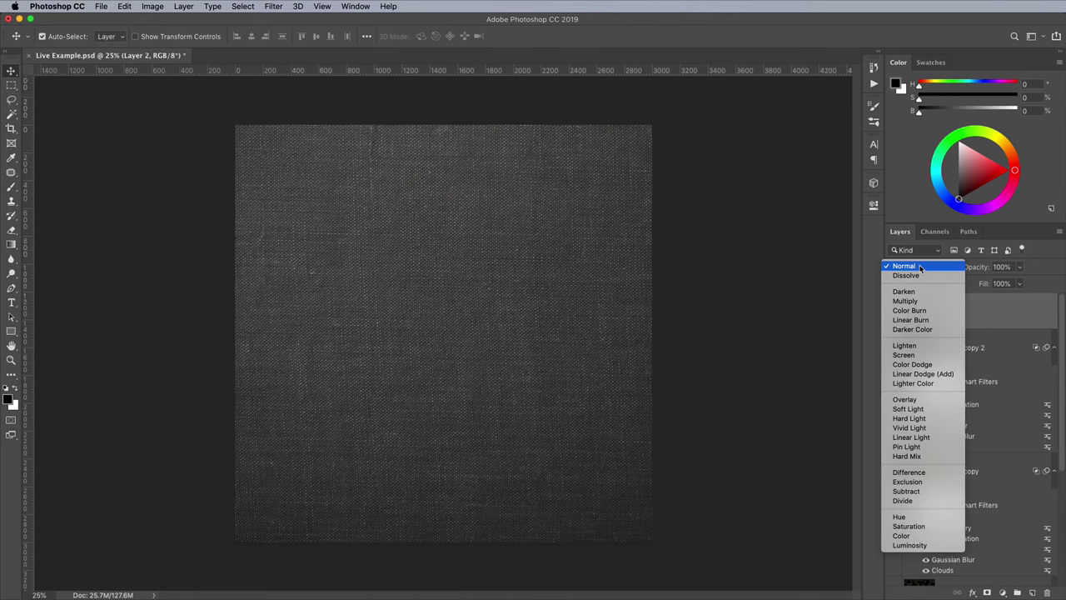
click(904, 301)
- Lighten the fabric layer with Levels: black point 18 and gamma 1.29
click(153, 6)
mouse_move(183, 37)
click(350, 48)
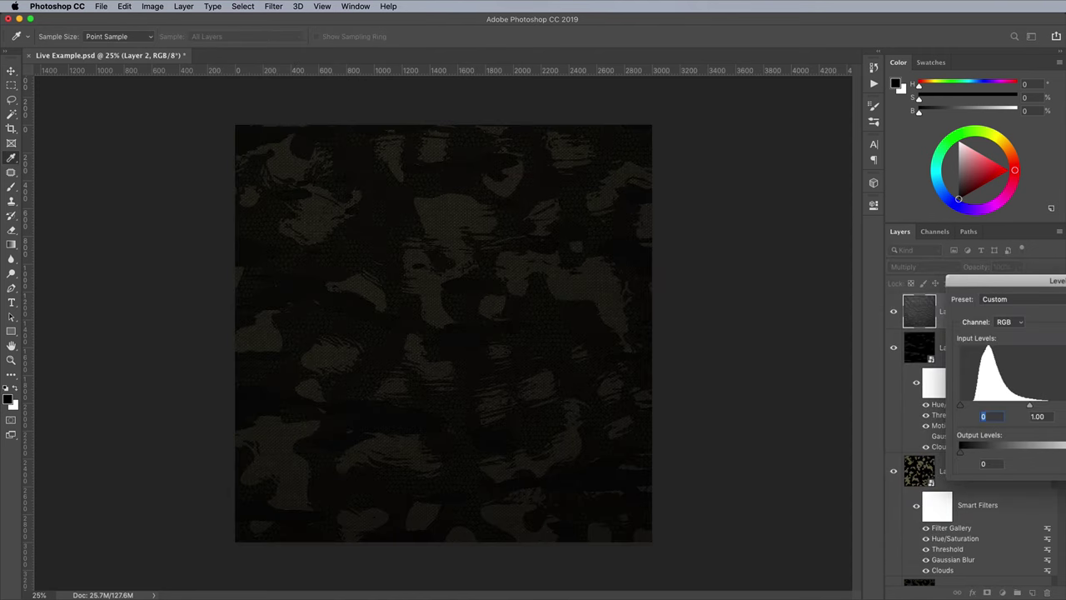
text(18)
drag(994, 406, 1003, 406)
key(super+equal)
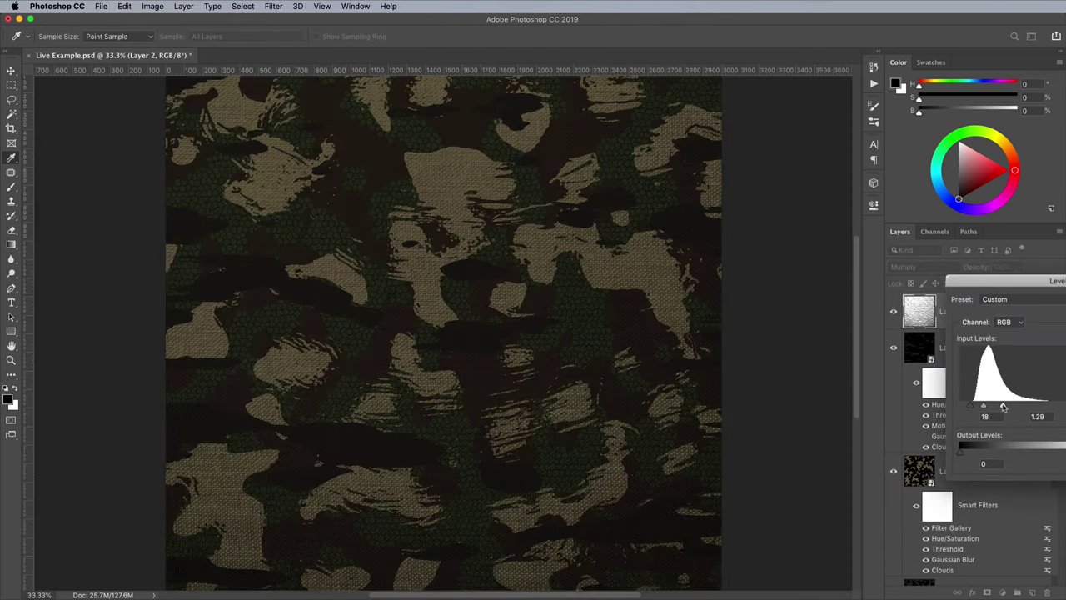
drag(999, 281, 778, 243)
click(924, 265)
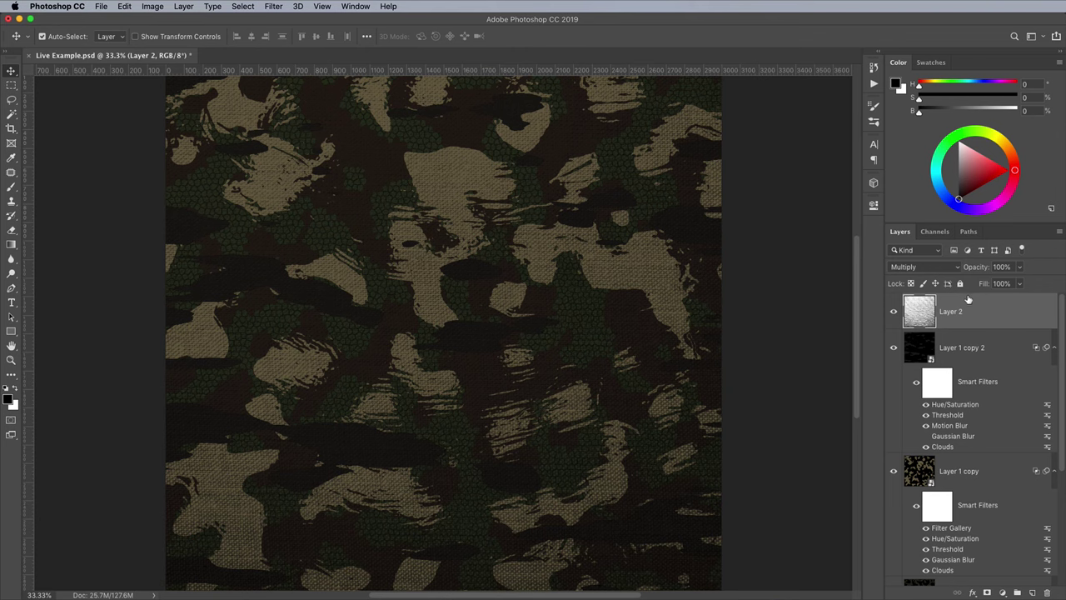
key(super)
key(super+minus)
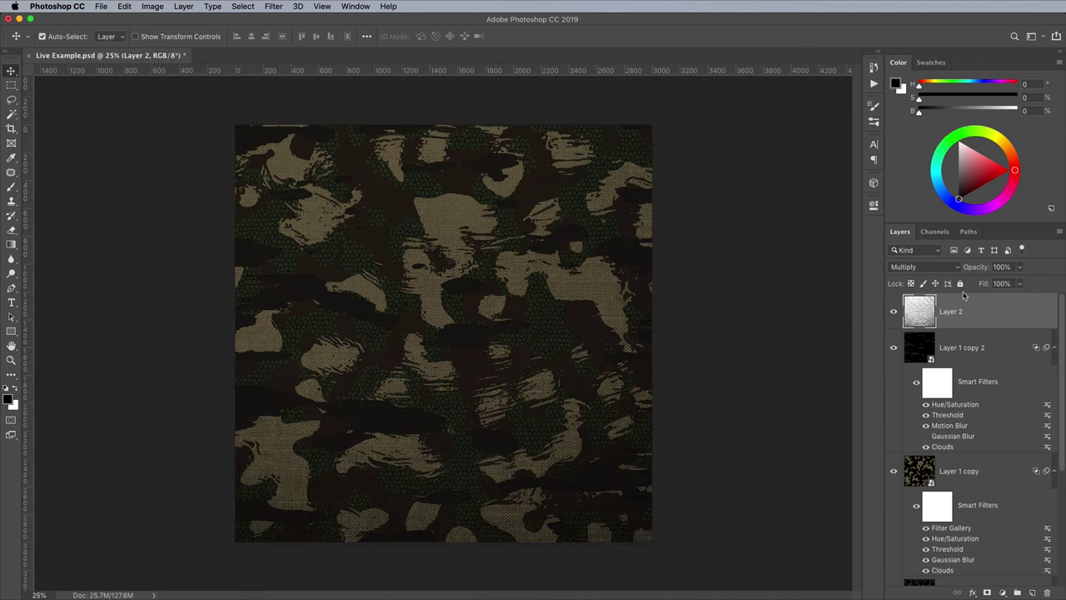